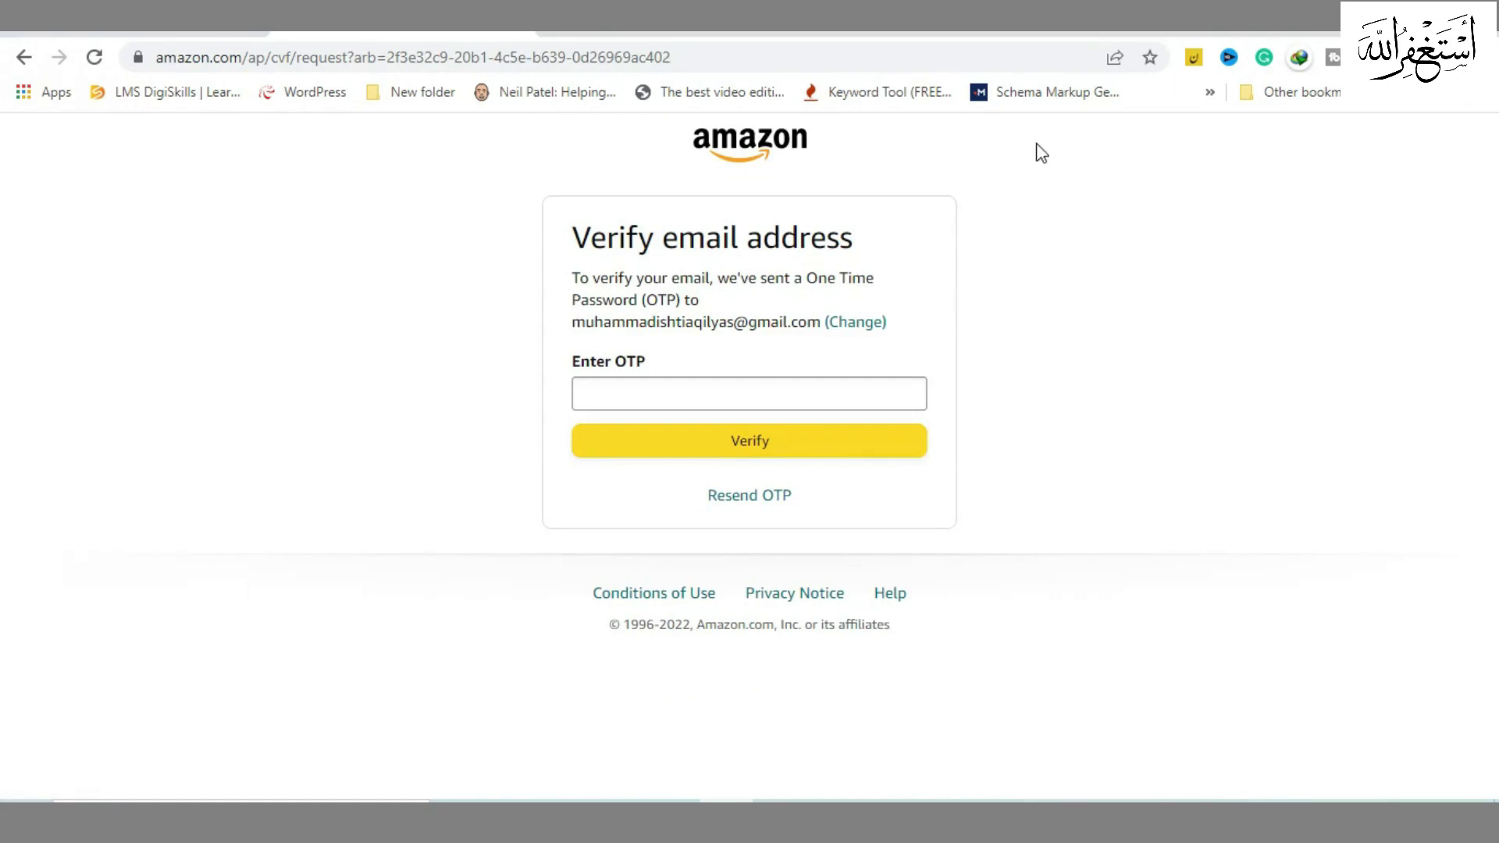
# Verify the email address with the emailed one-time code
pyautogui.click(749, 394)
pyautogui.hotkey('ctrl', 'v')
pyautogui.click(766, 445)
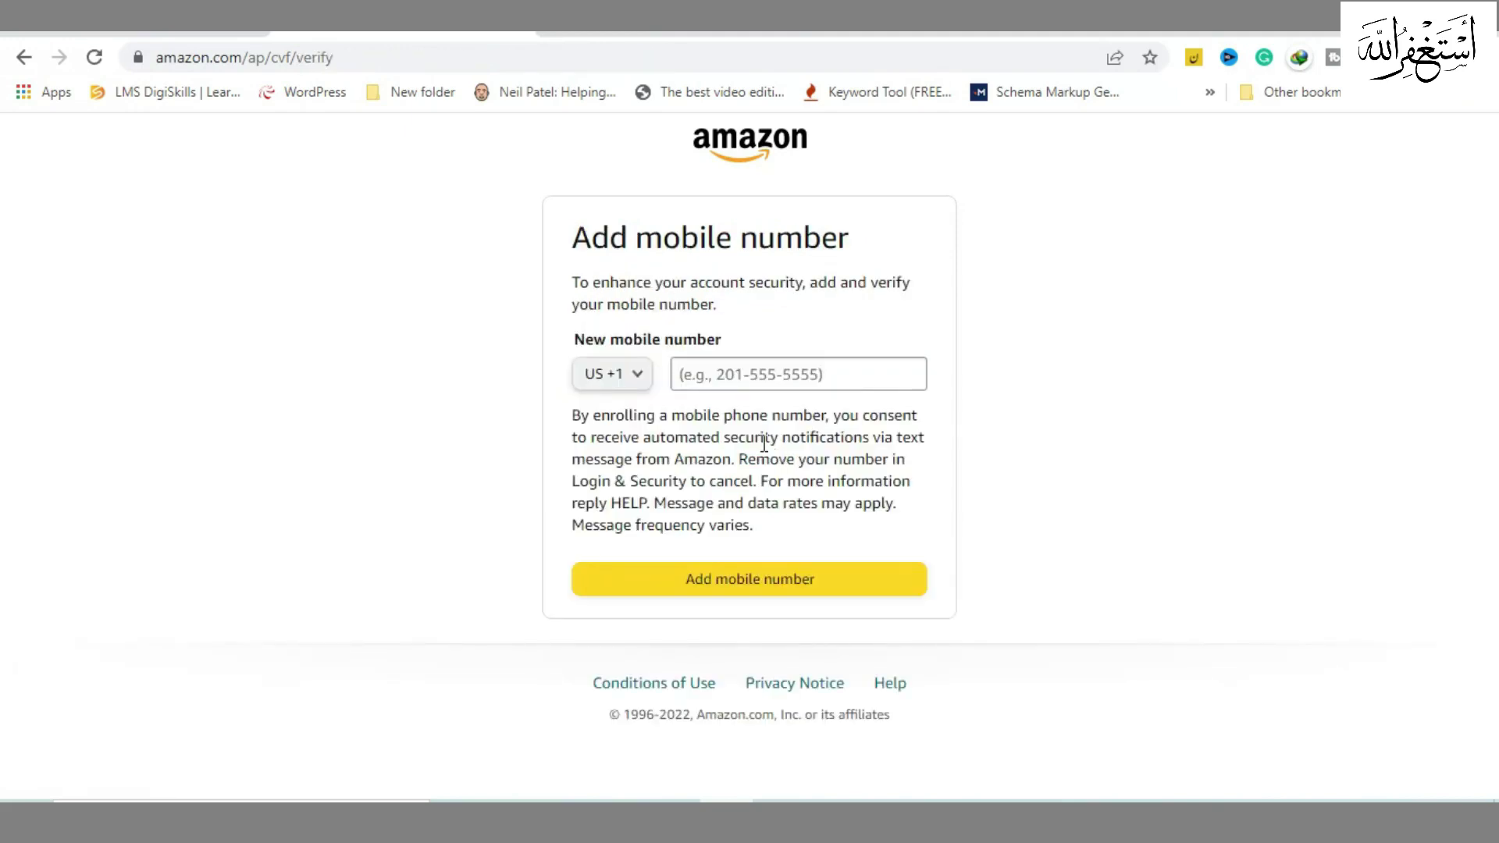
# Add a Pakistan +92 mobile number and request its verification code
pyautogui.click(633, 375)
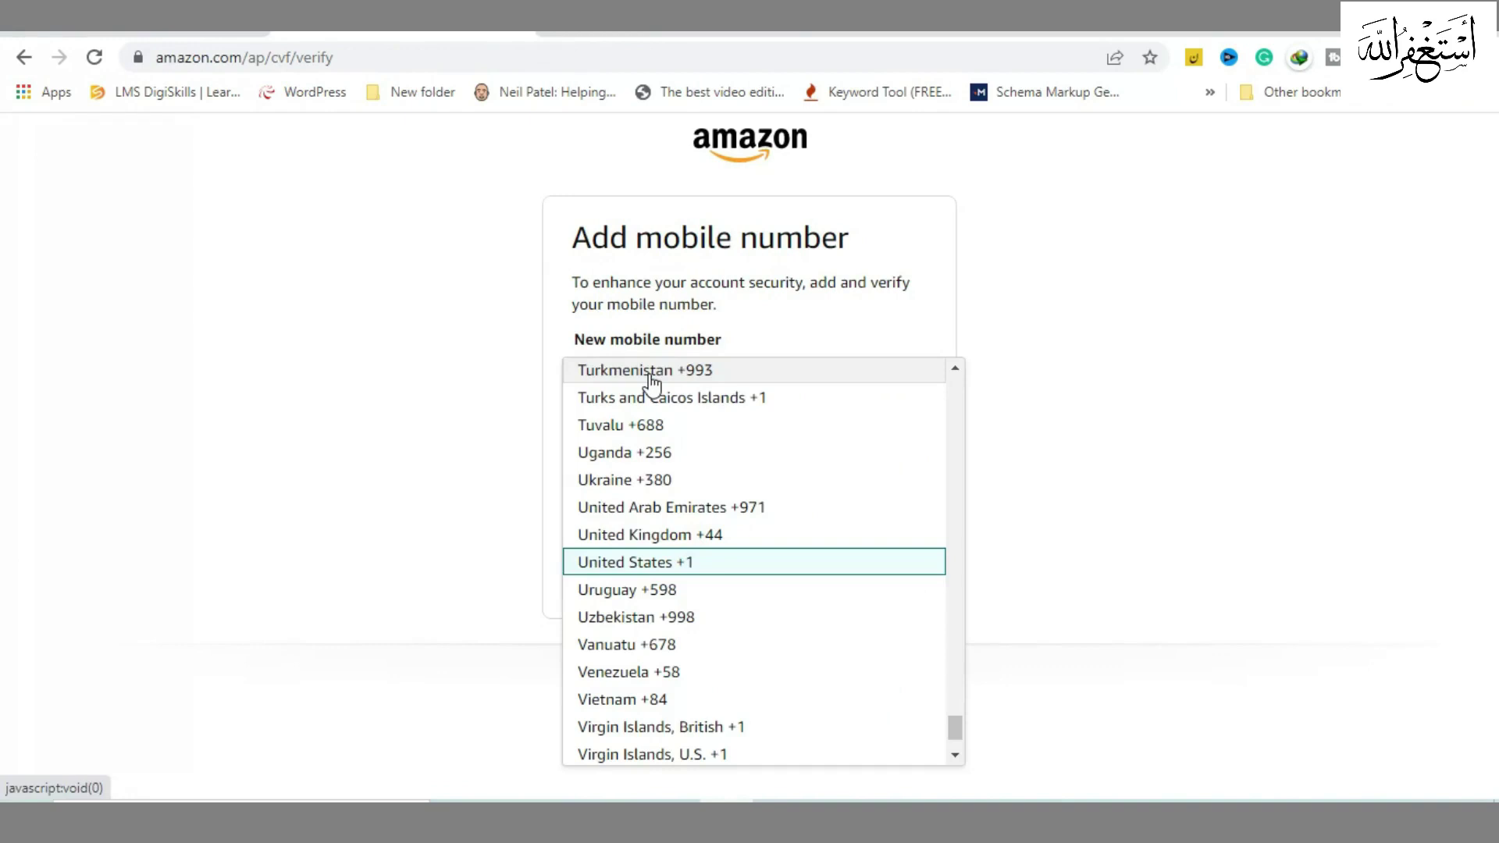
pyautogui.press('p')
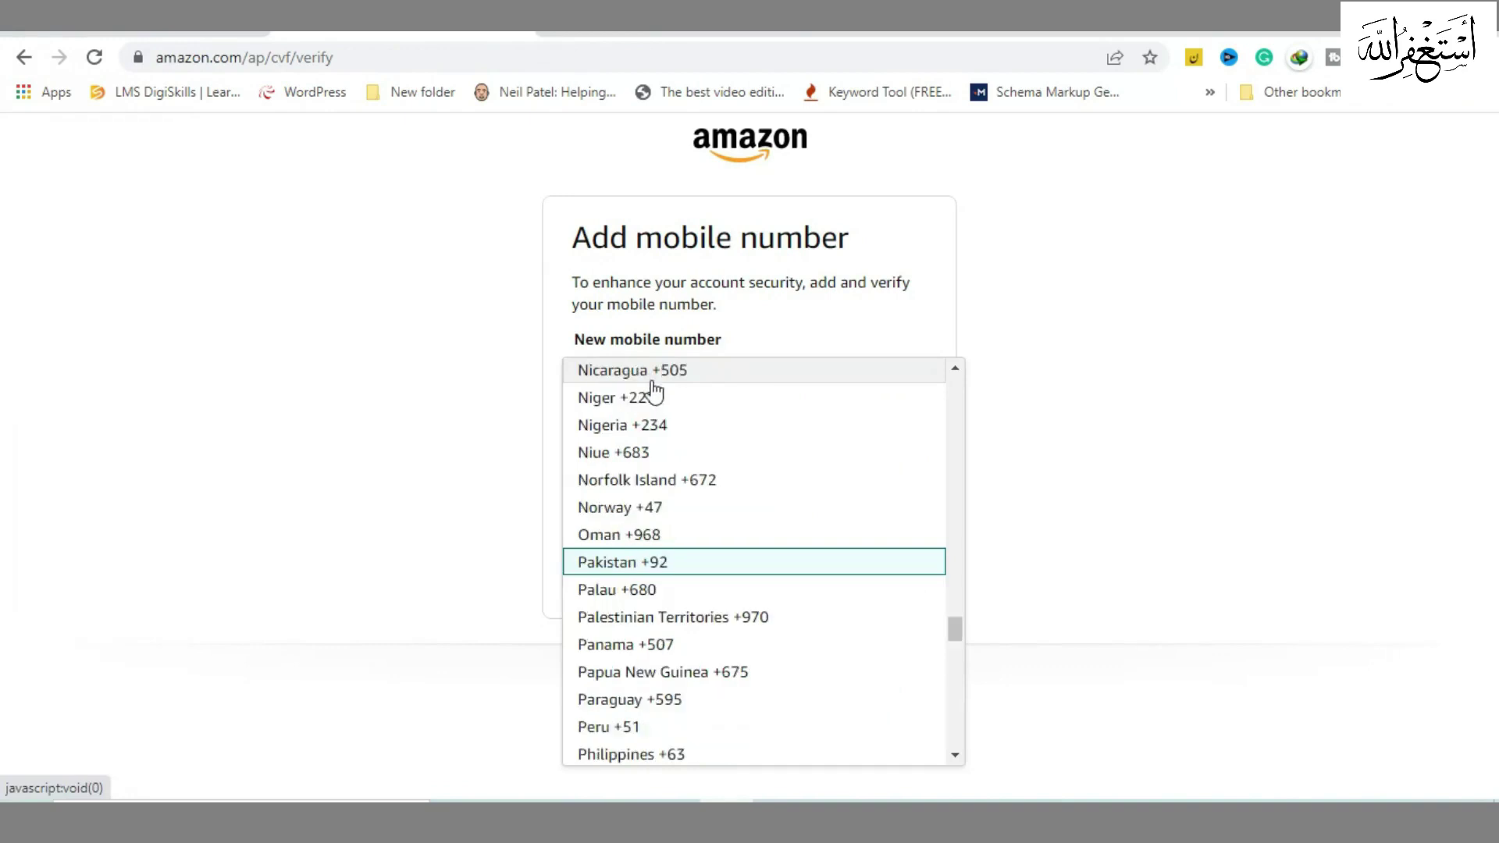
pyautogui.click(663, 562)
pyautogui.press('Tab')
pyautogui.write('31271645')
pyautogui.click(752, 589)
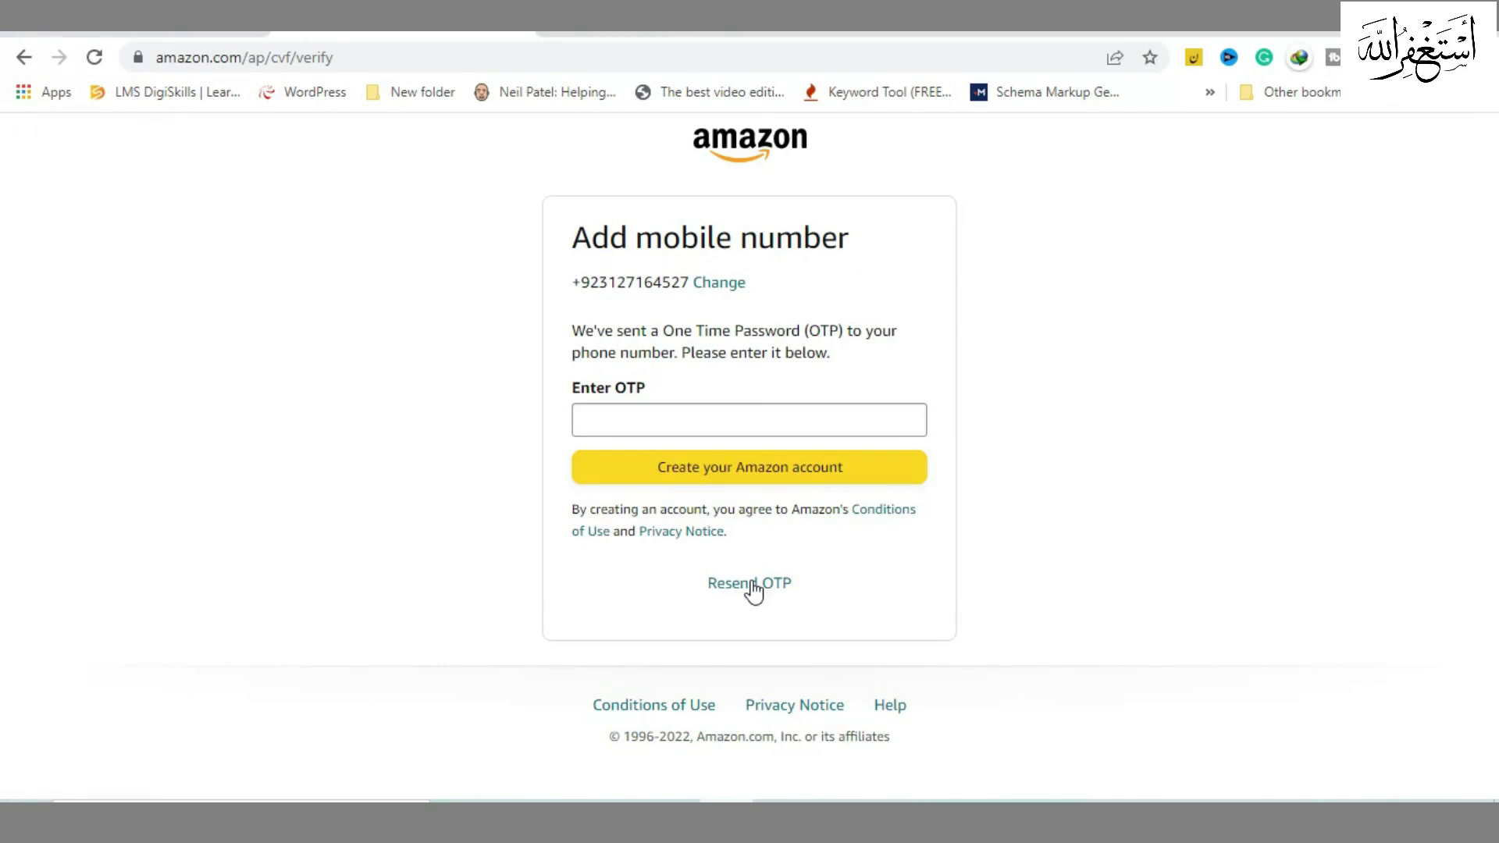
# Enter the SMS verification code and create the Amazon account
pyautogui.click(686, 429)
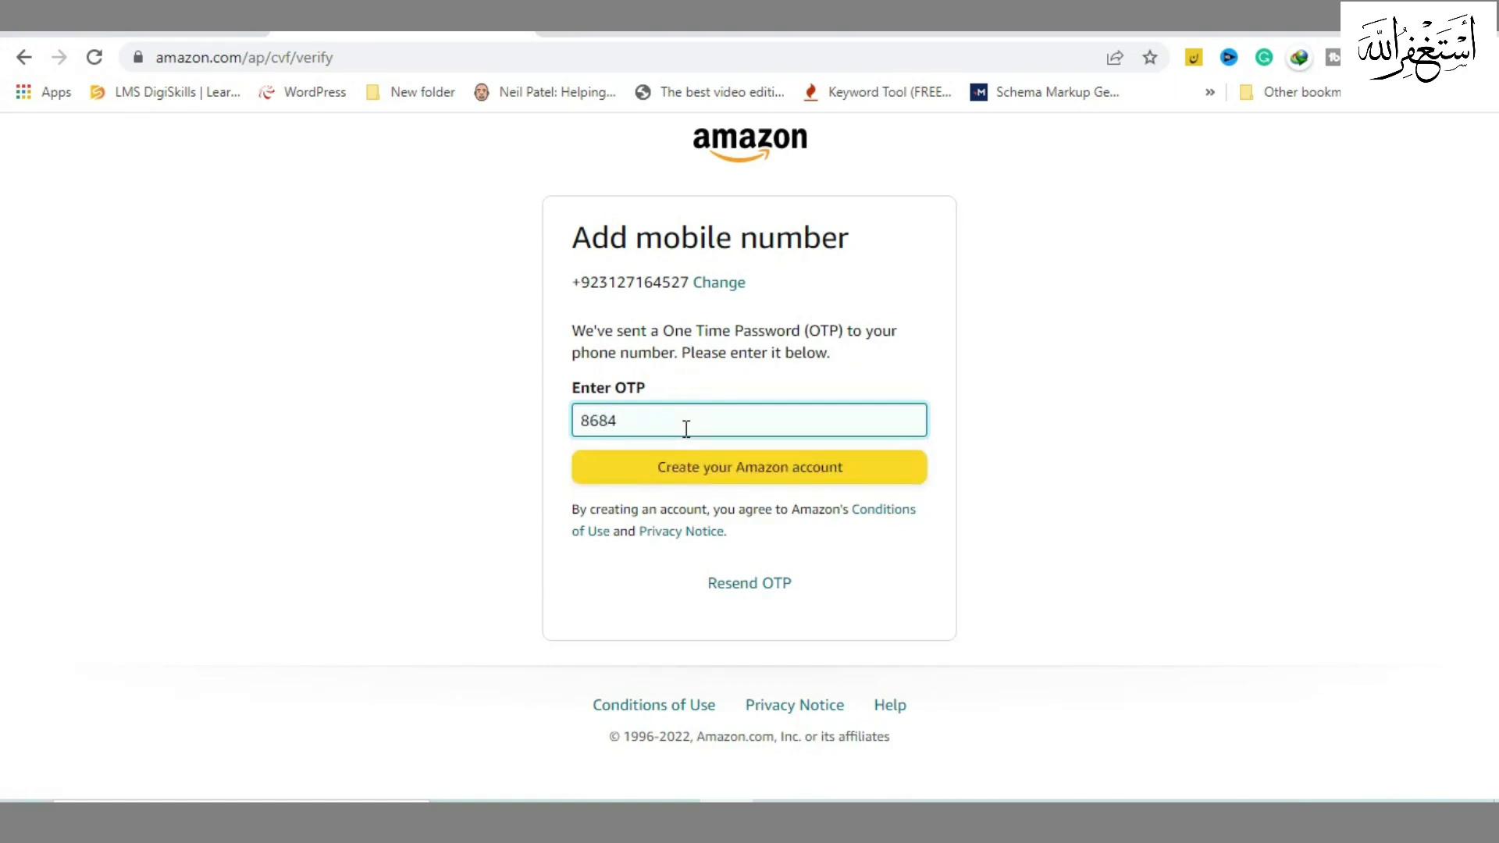
pyautogui.click(713, 477)
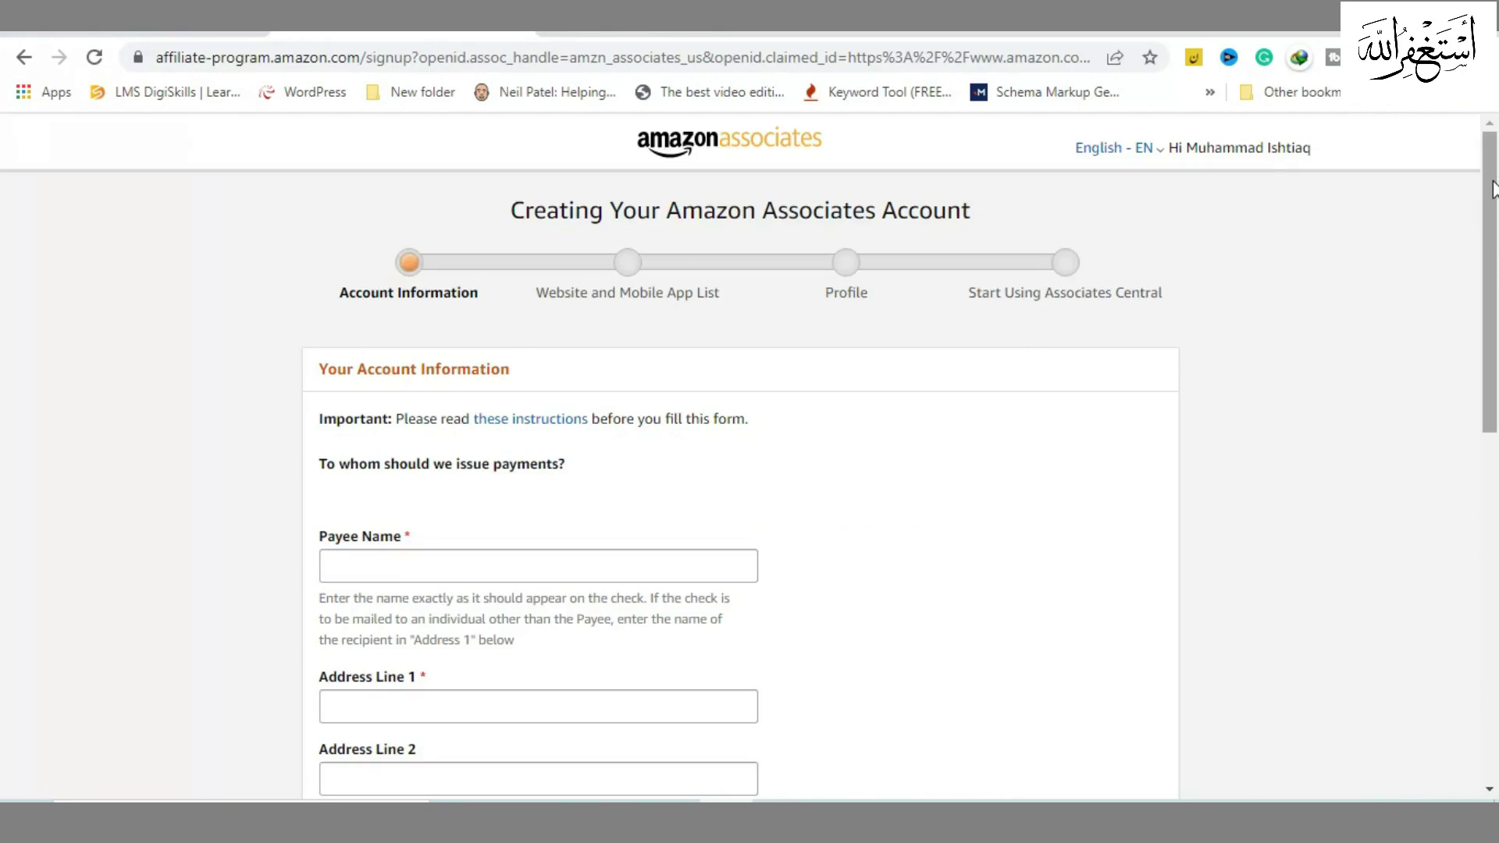
# Autofill the payee name and address from the saved details
pyautogui.moveTo(1494, 188); pyautogui.dragTo(1382, 301)
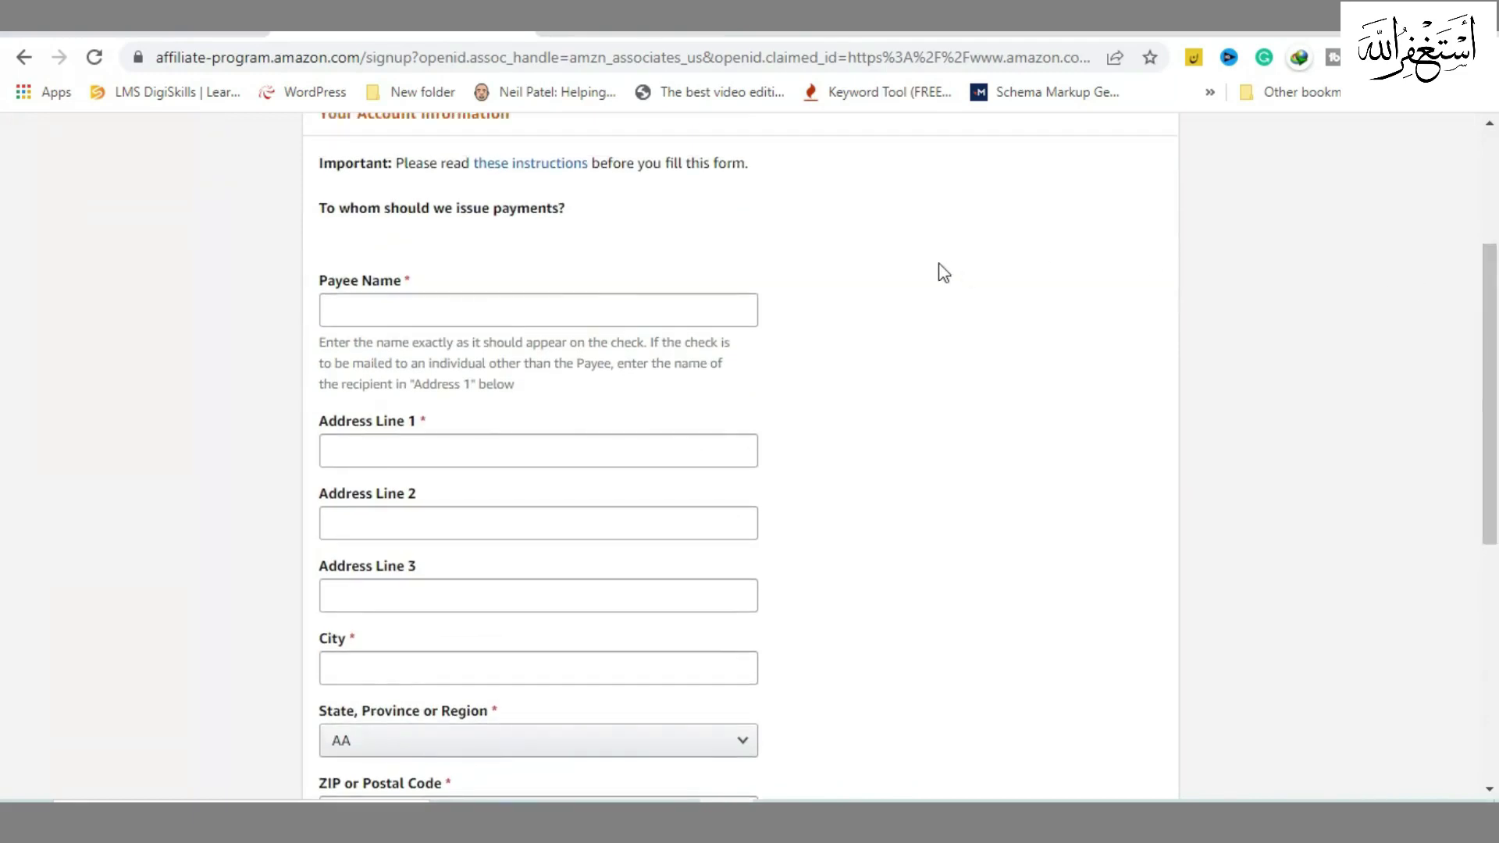
pyautogui.click(590, 311)
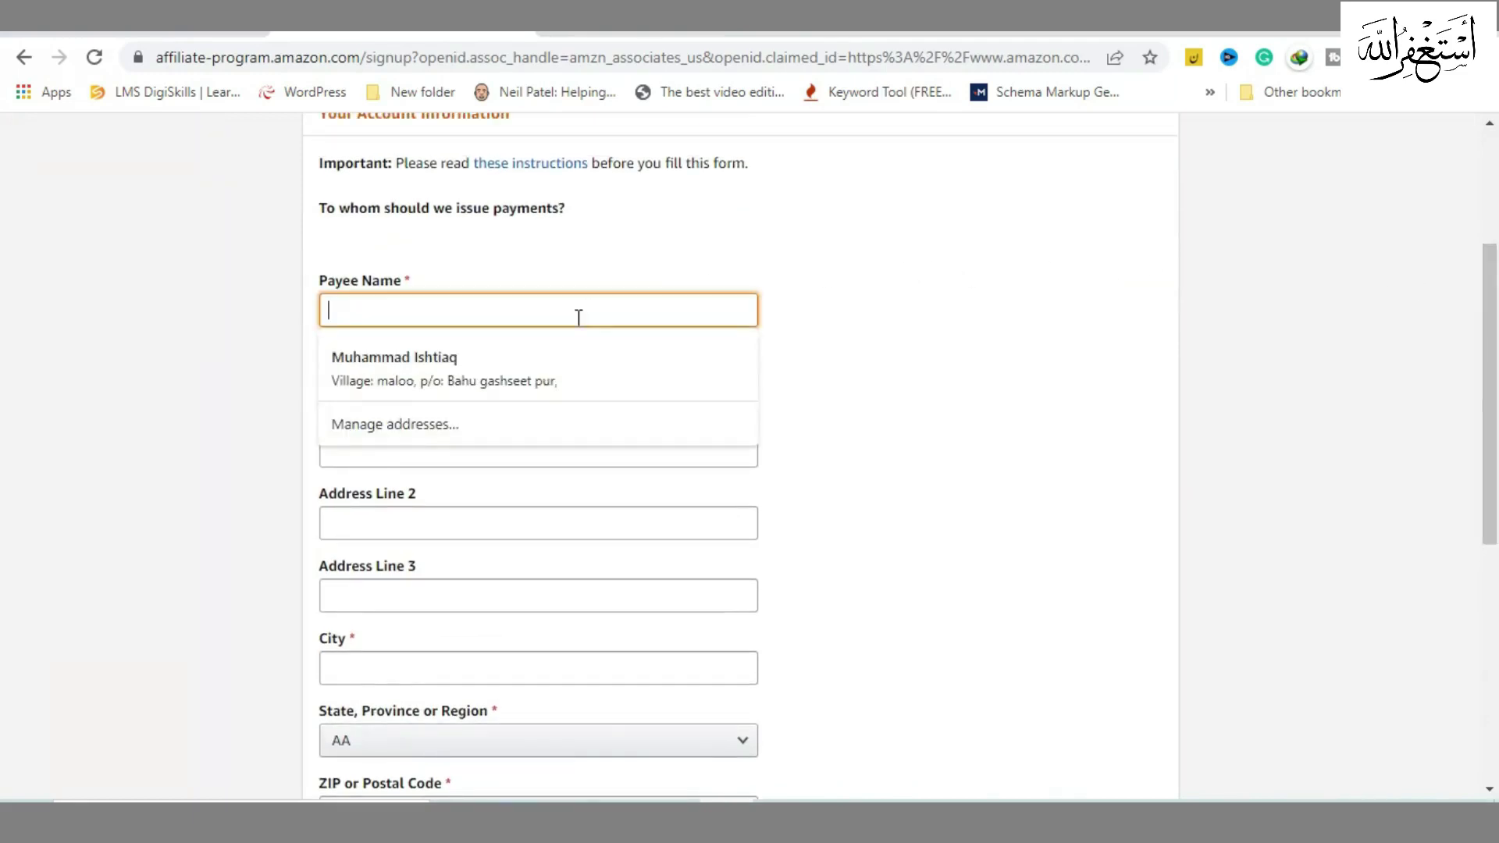
pyautogui.click(495, 362)
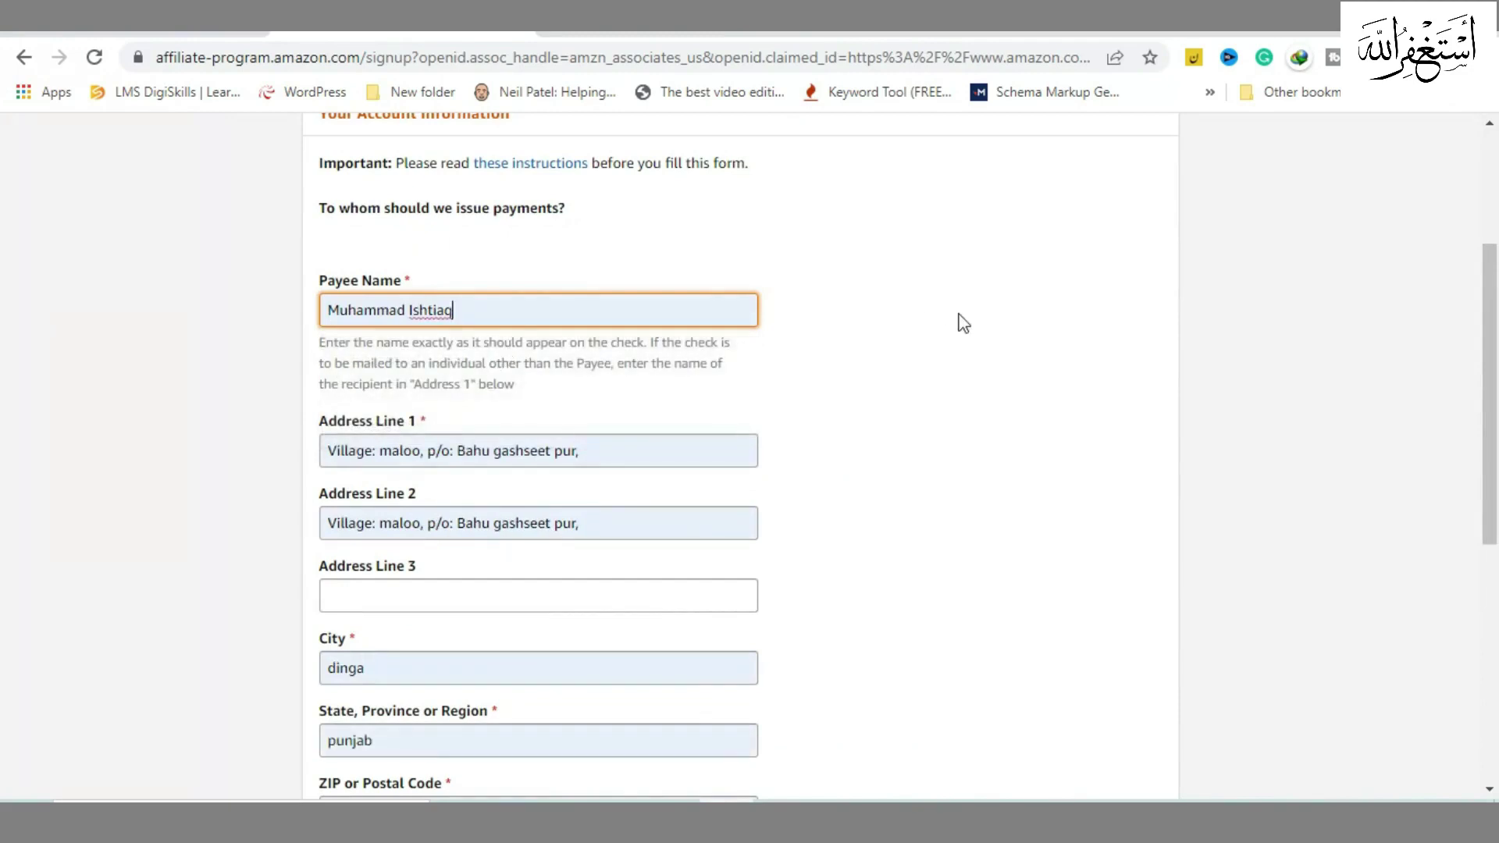
pyautogui.moveTo(1496, 283); pyautogui.dragTo(1496, 363)
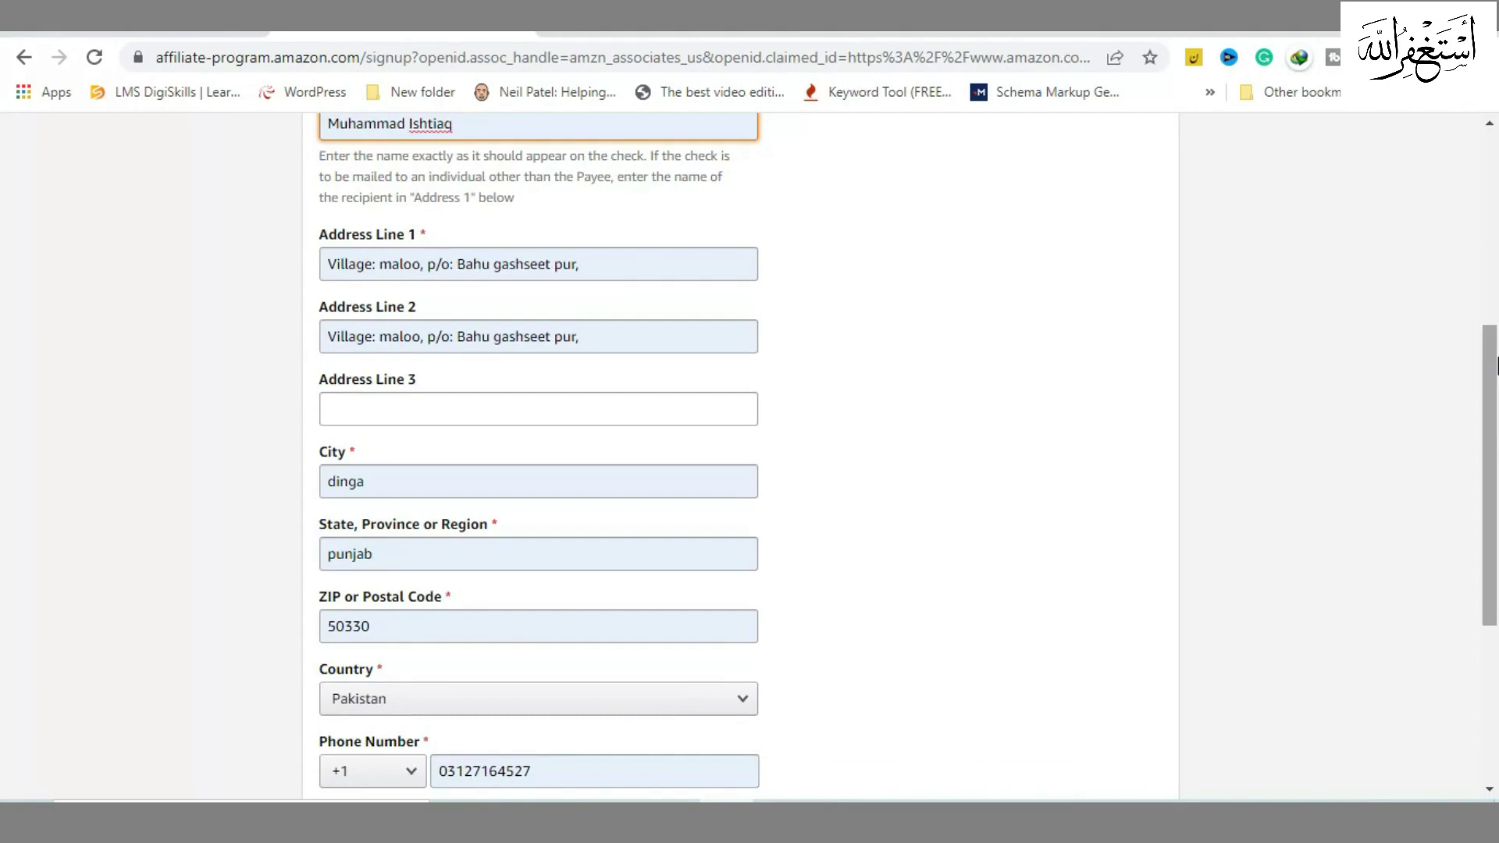
pyautogui.moveTo(1496, 364); pyautogui.dragTo(1496, 501)
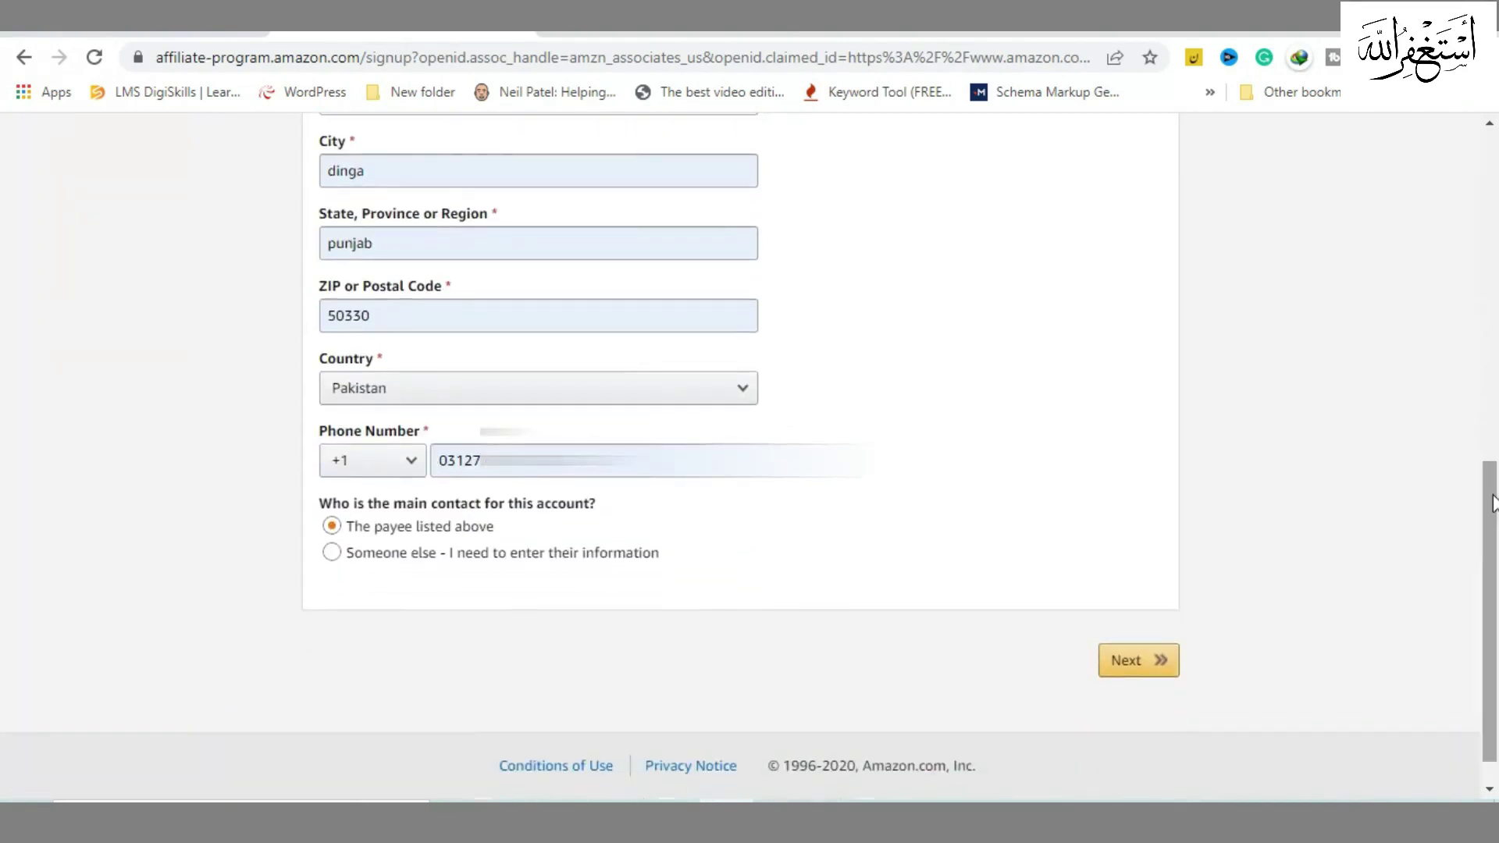
# Switch the phone country code to +92, drop the leading zero, and submit the account information
pyautogui.click(406, 467)
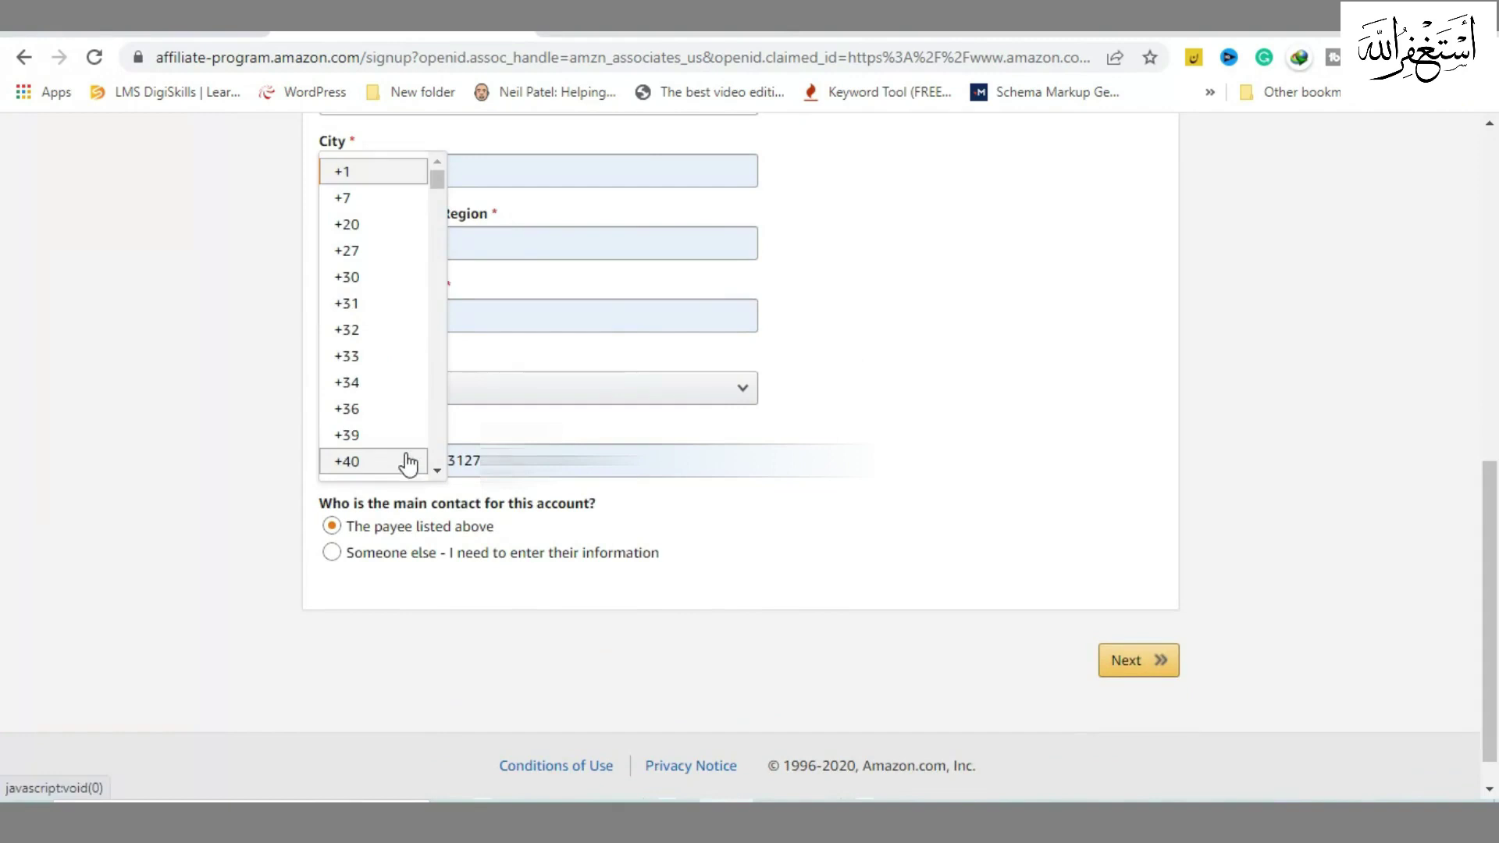
pyautogui.moveTo(437, 184); pyautogui.dragTo(442, 241)
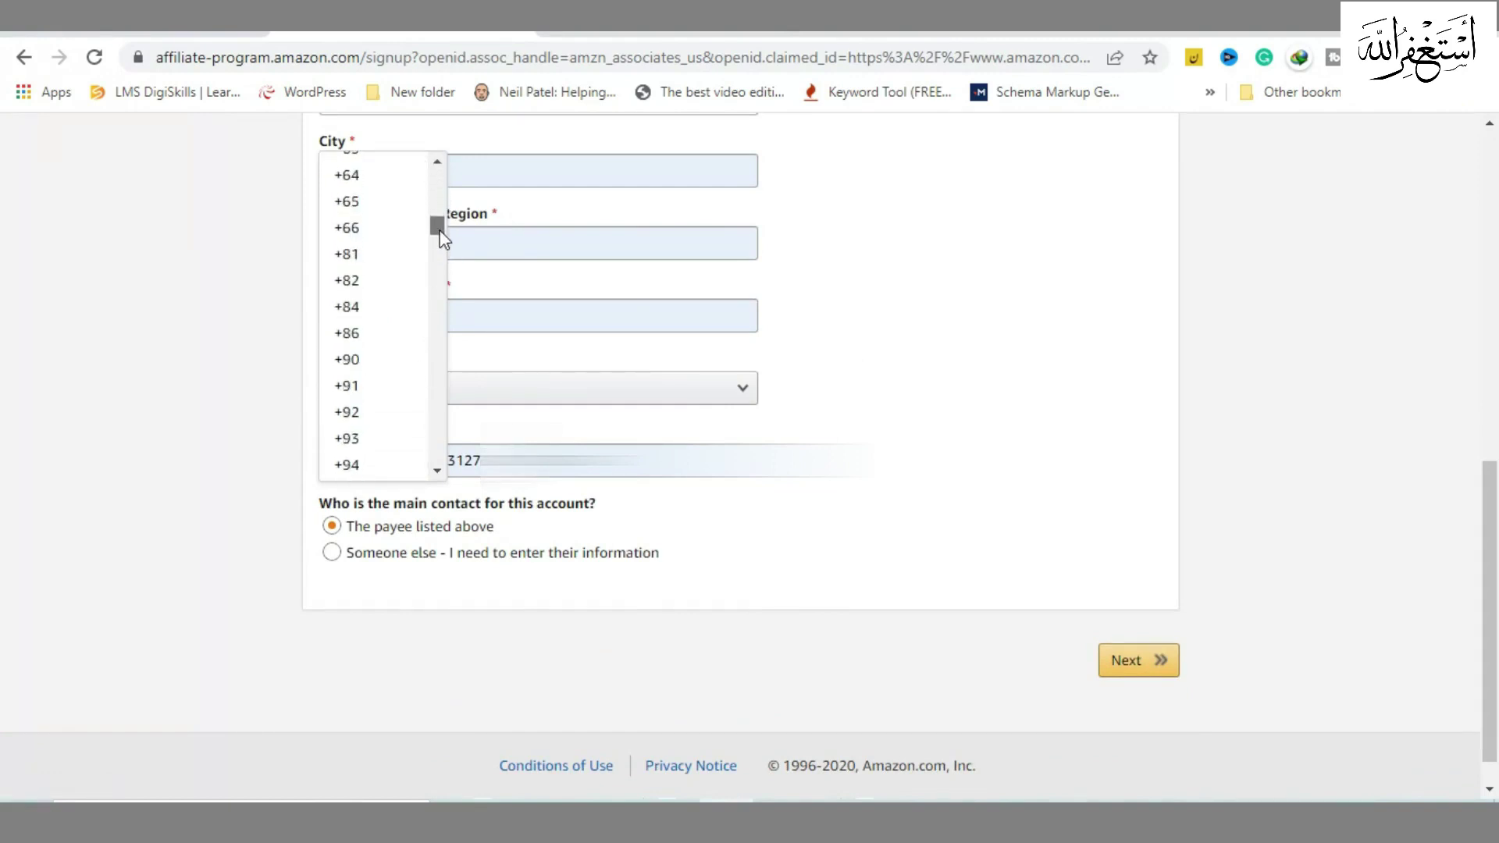
pyautogui.click(354, 416)
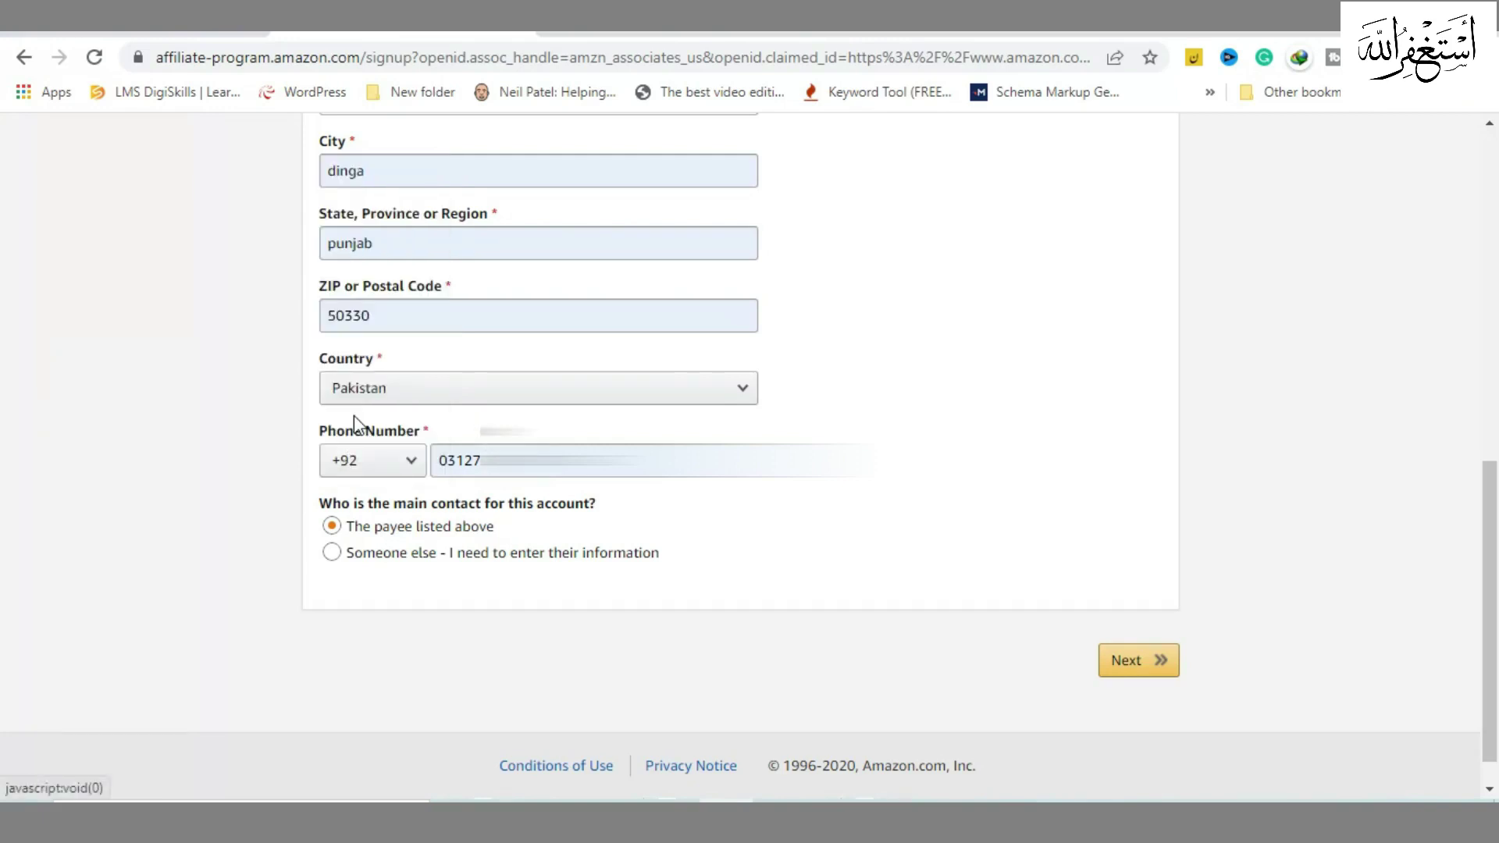
pyautogui.click(449, 465)
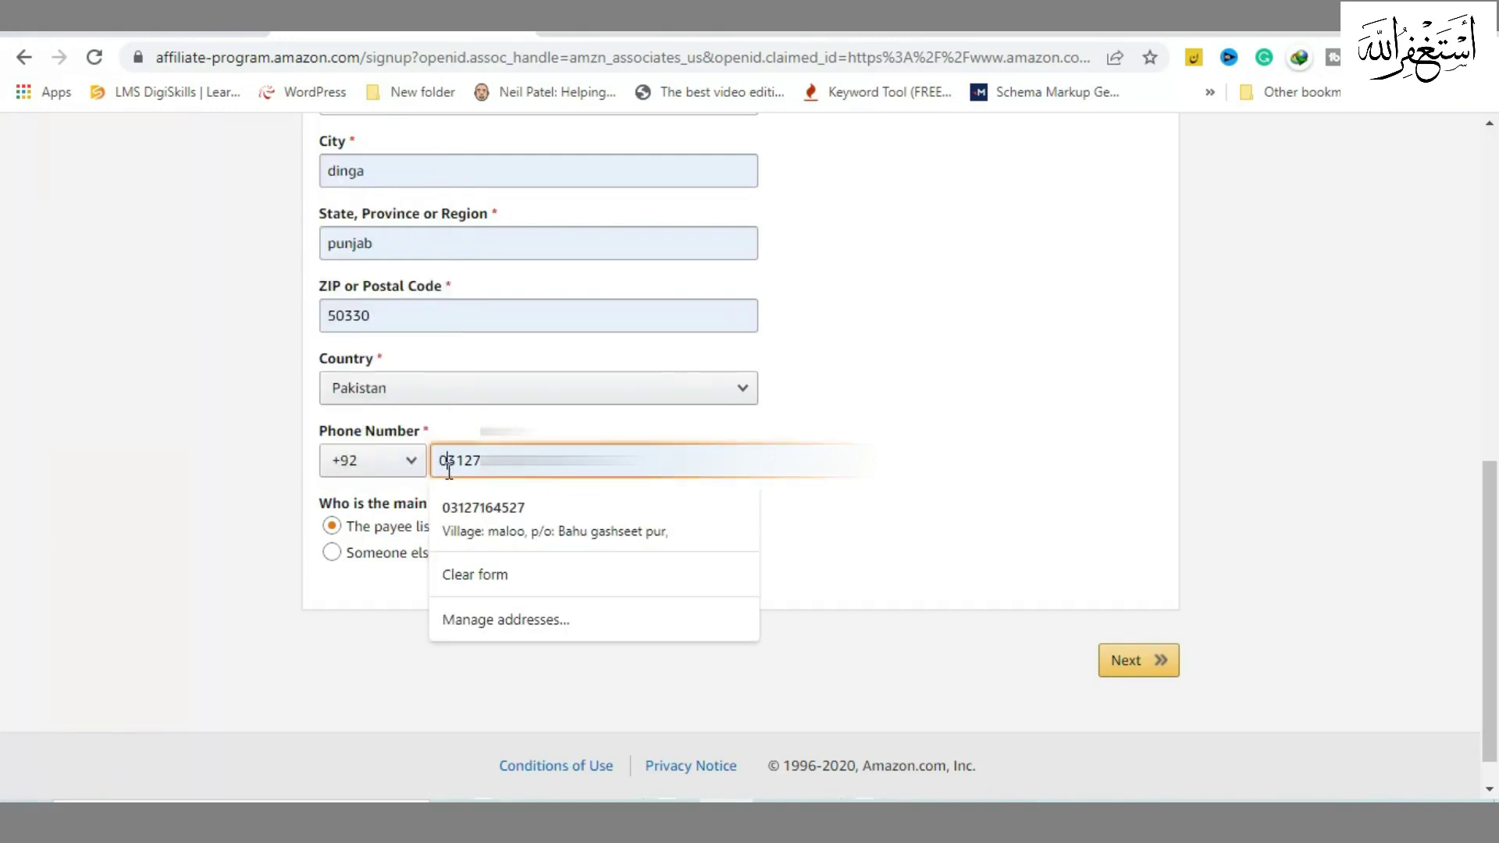
pyautogui.press('BackSpace')
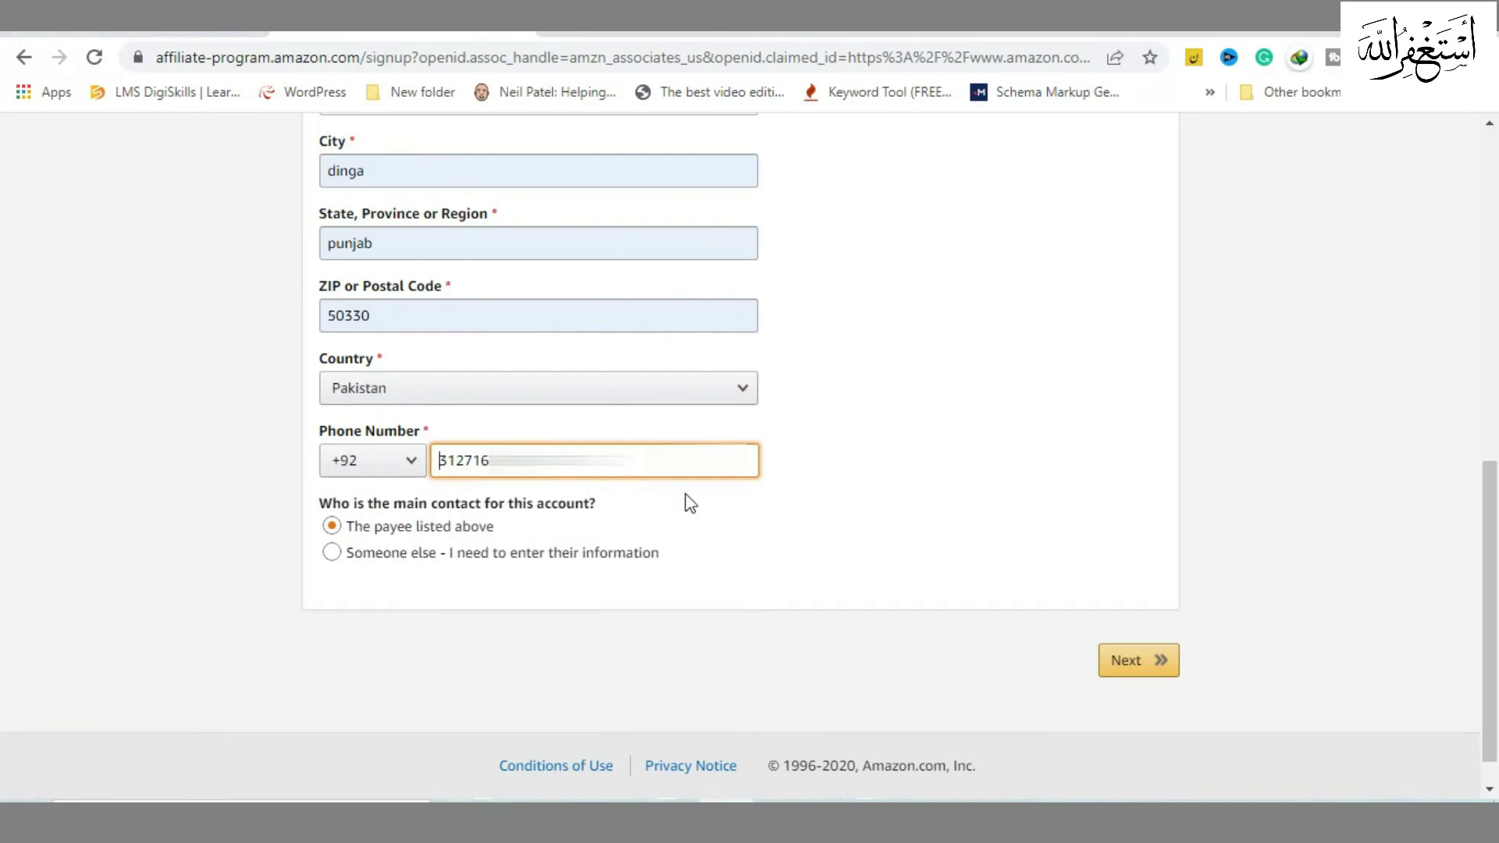
pyautogui.click(1130, 664)
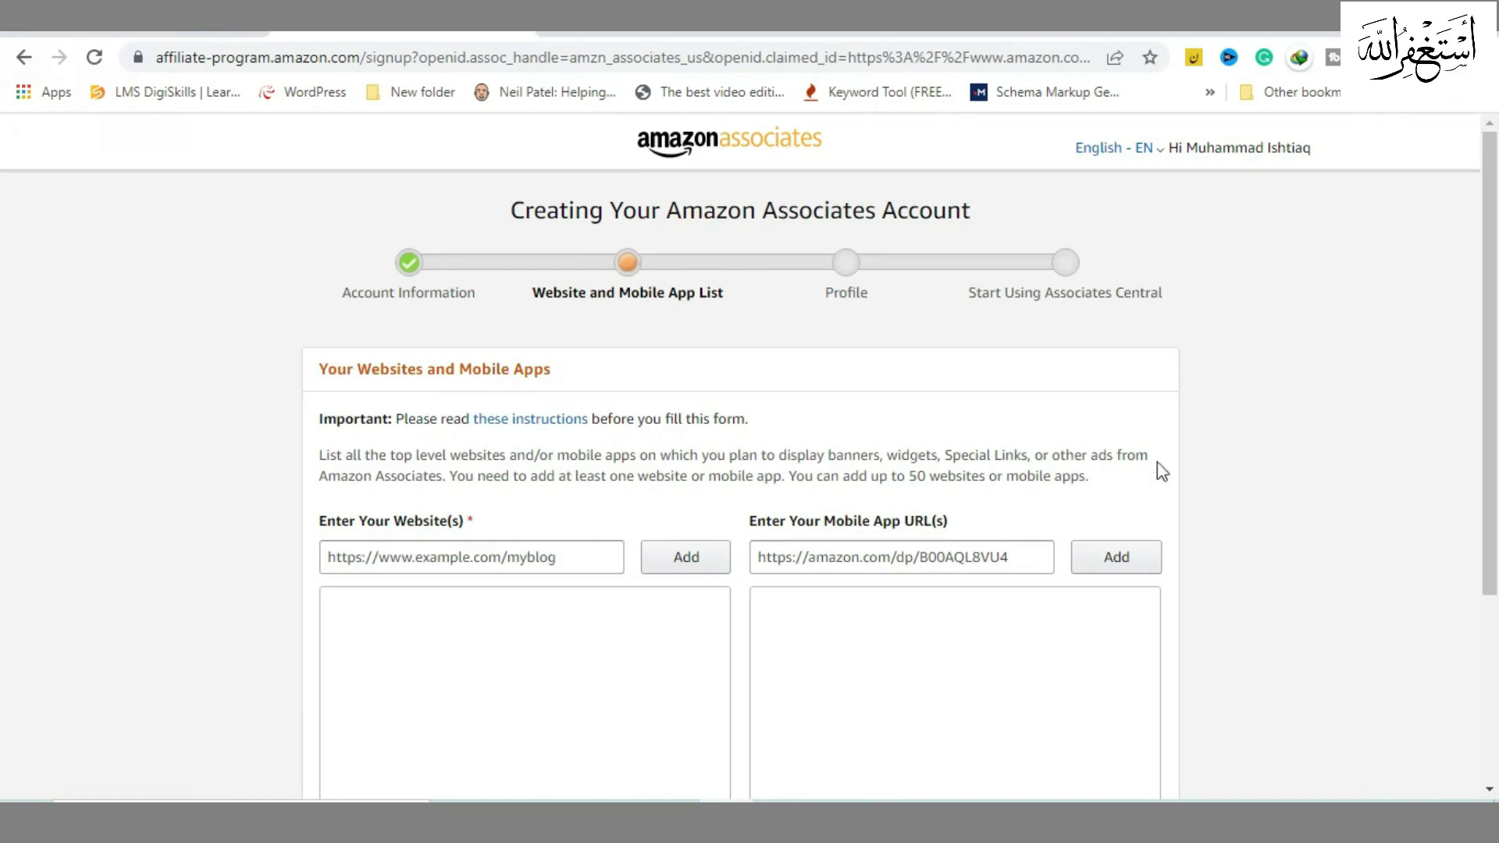
pyautogui.click(575, 543)
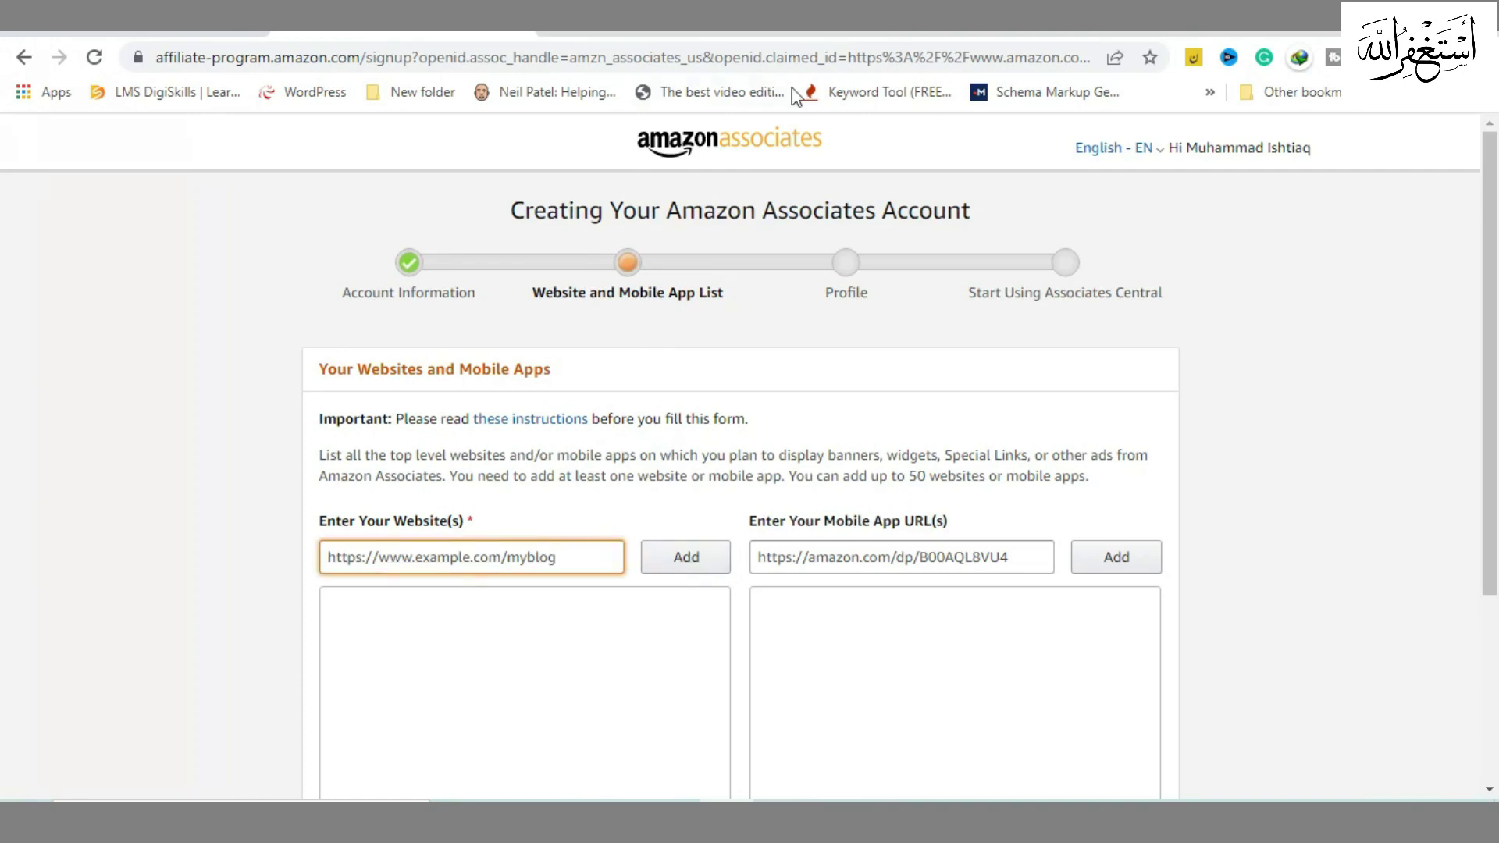
pyautogui.write('http://saleproduct.online/')
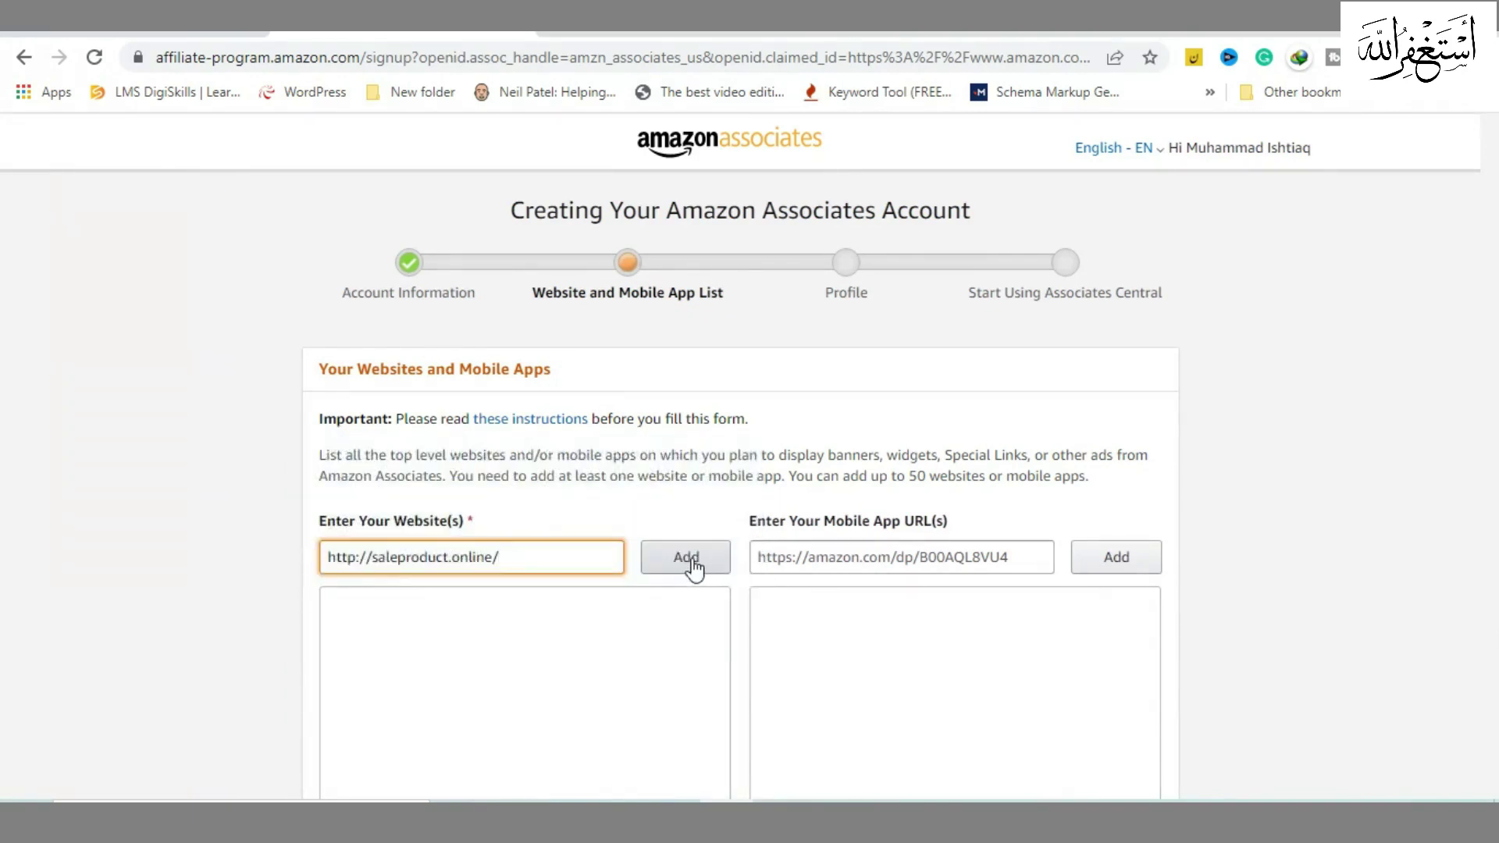
pyautogui.click(845, 548)
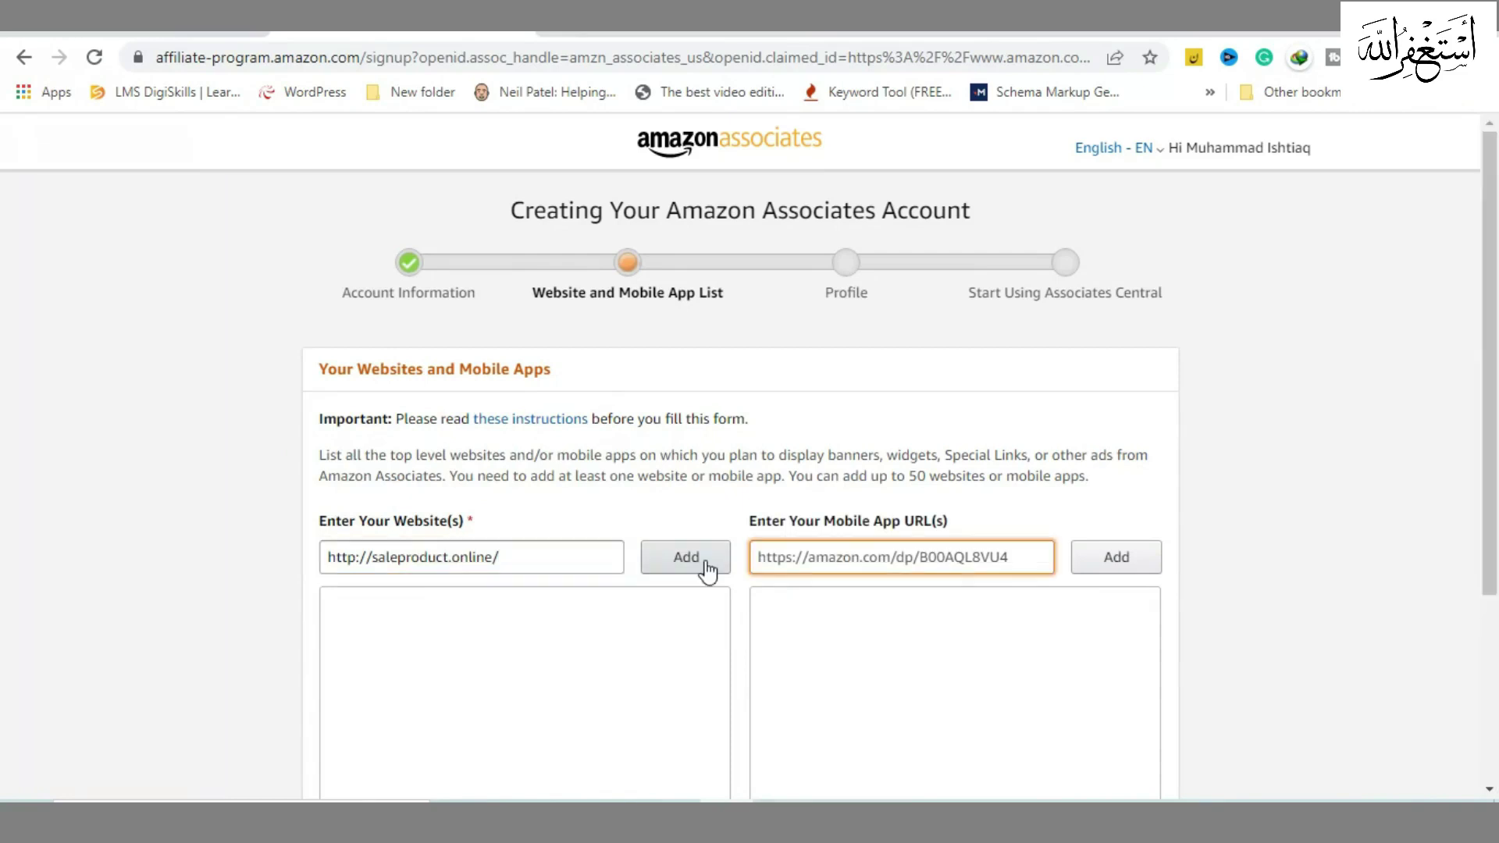
pyautogui.moveTo(1492, 285); pyautogui.dragTo(1491, 404)
pyautogui.click(669, 383)
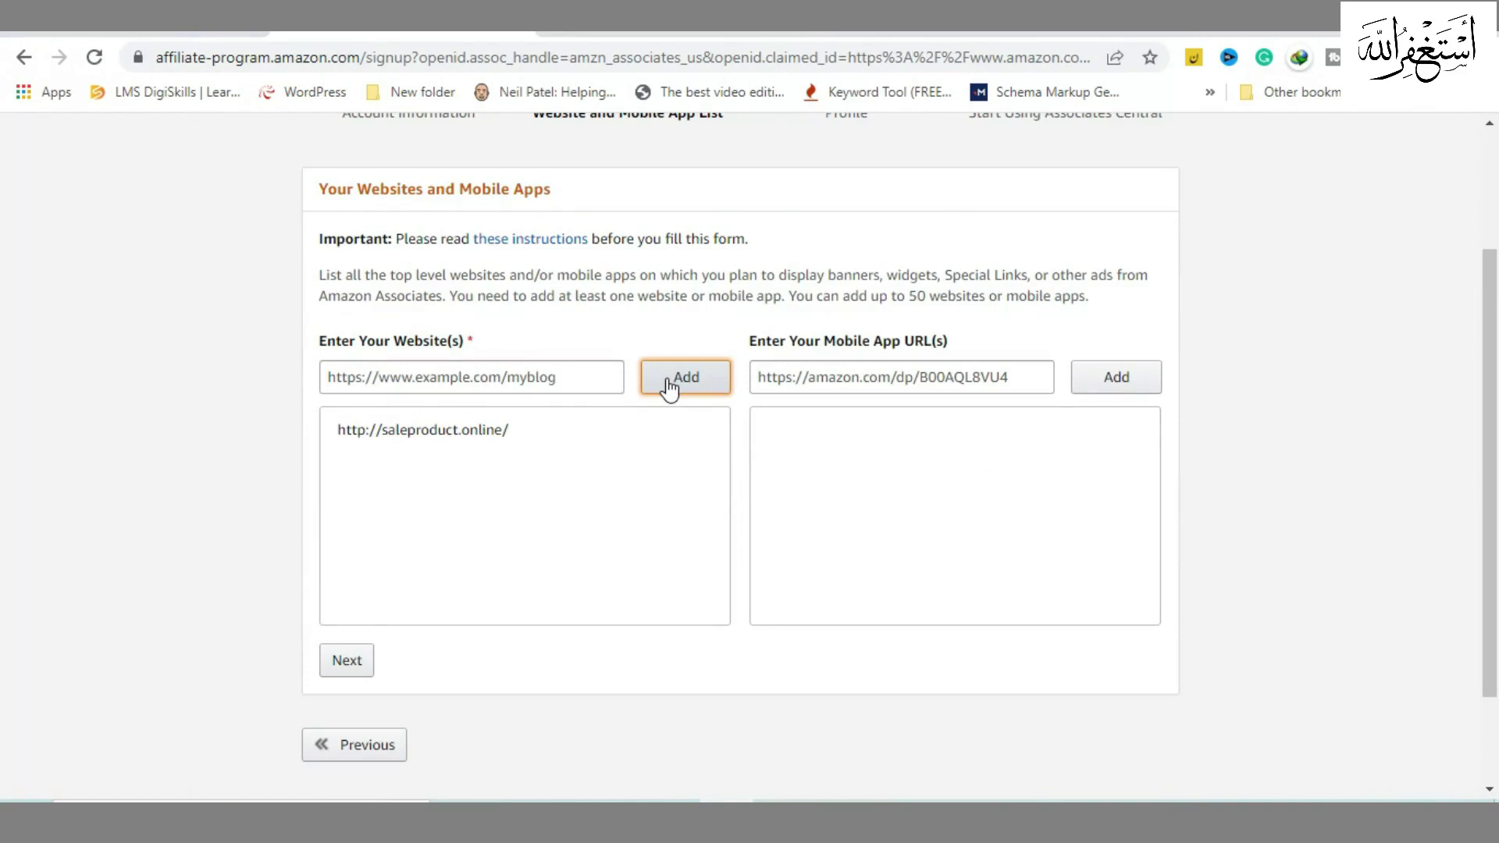
pyautogui.click(346, 664)
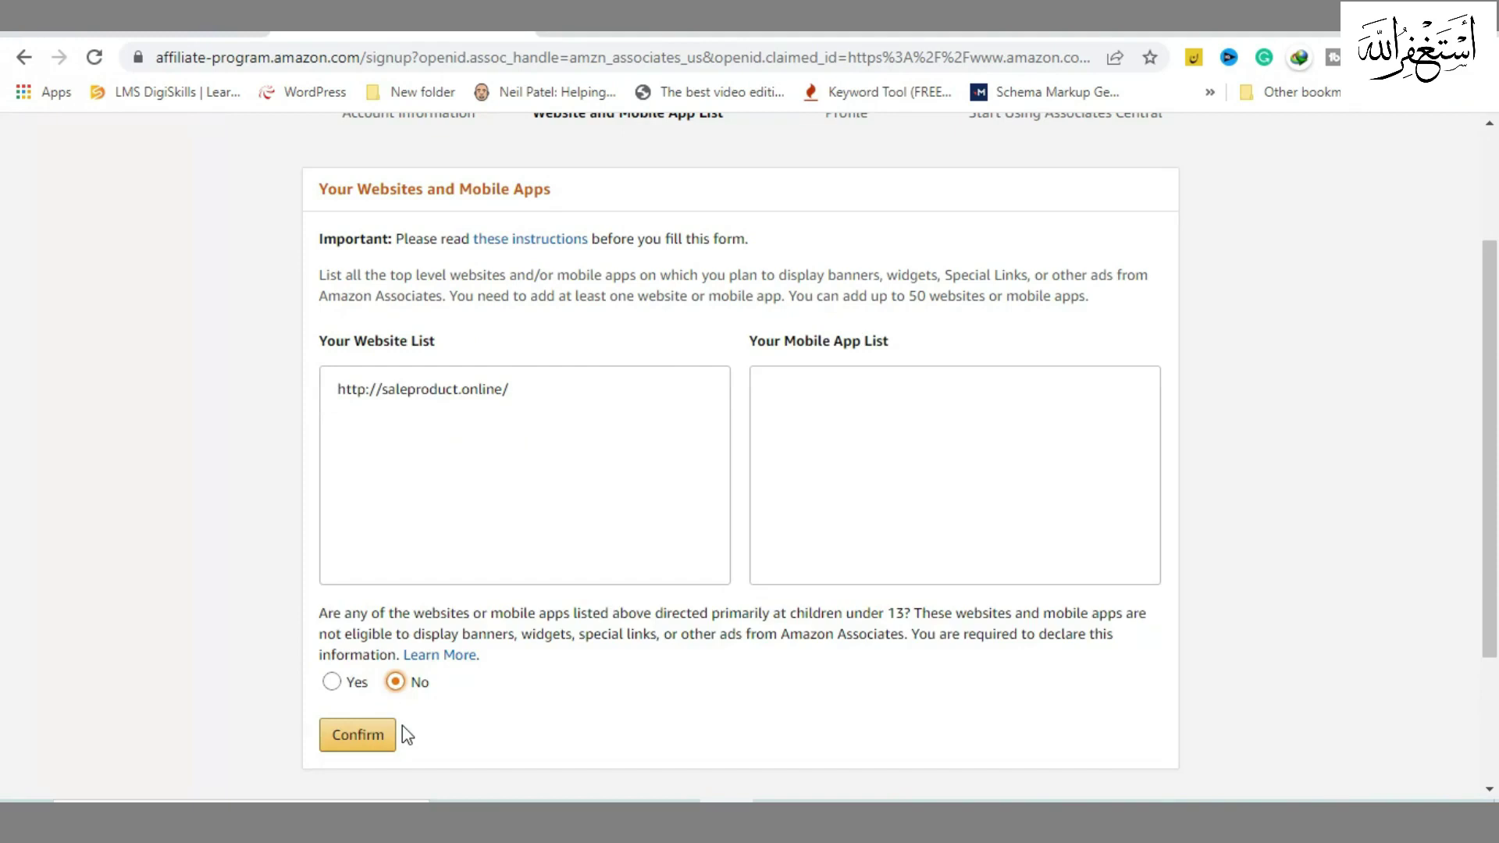
pyautogui.click(360, 739)
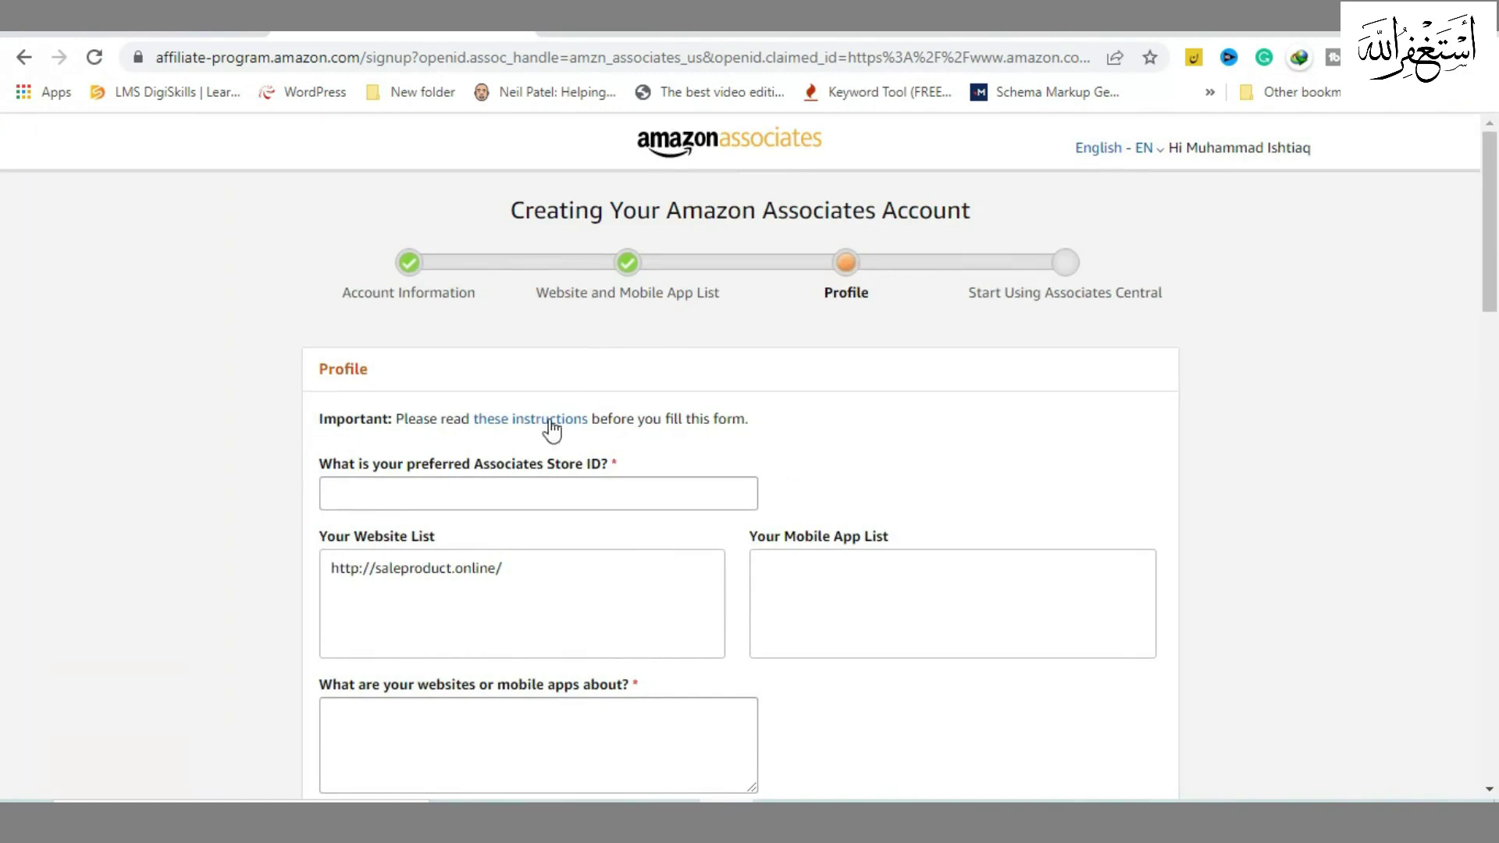
# Tick Books, Clothing, Shoes & Jewelry, and Health & Beauty item types, plus SEO and Blogs traffic sources
pyautogui.click(532, 493)
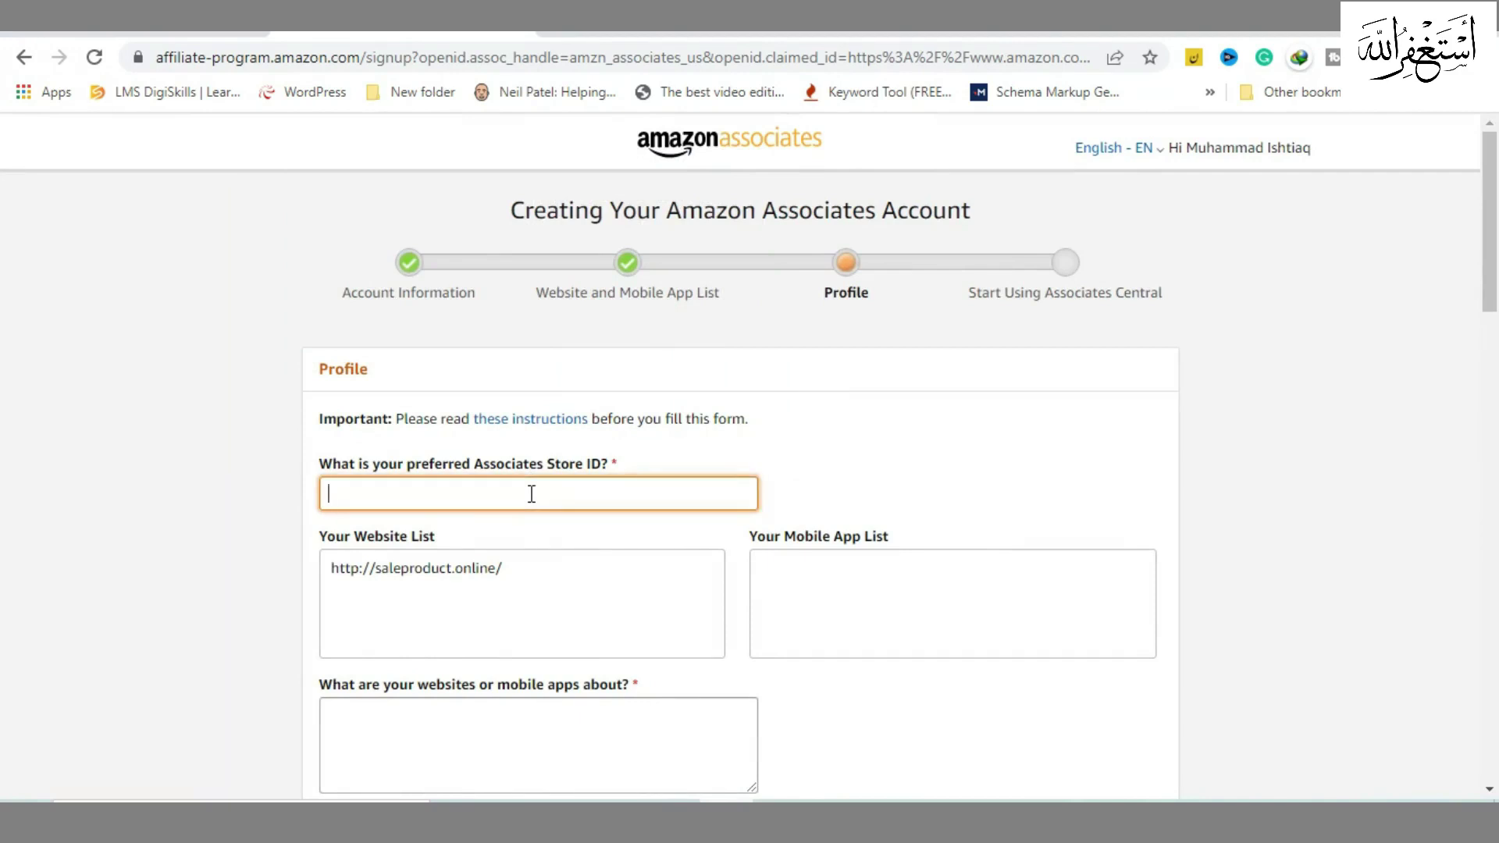
pyautogui.click(1491, 390)
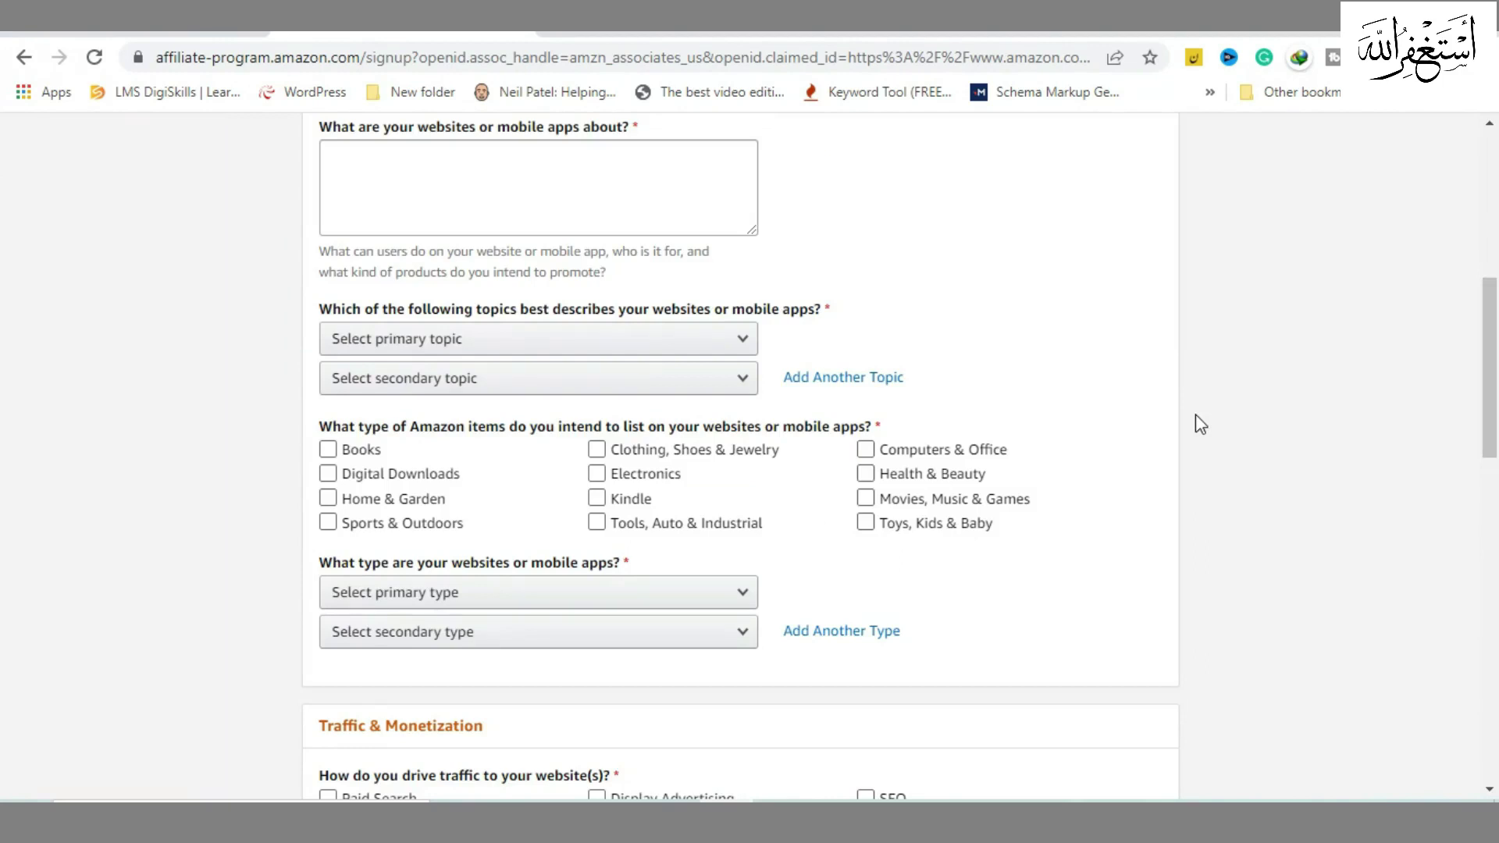
pyautogui.click(328, 451)
pyautogui.click(610, 458)
pyautogui.click(868, 477)
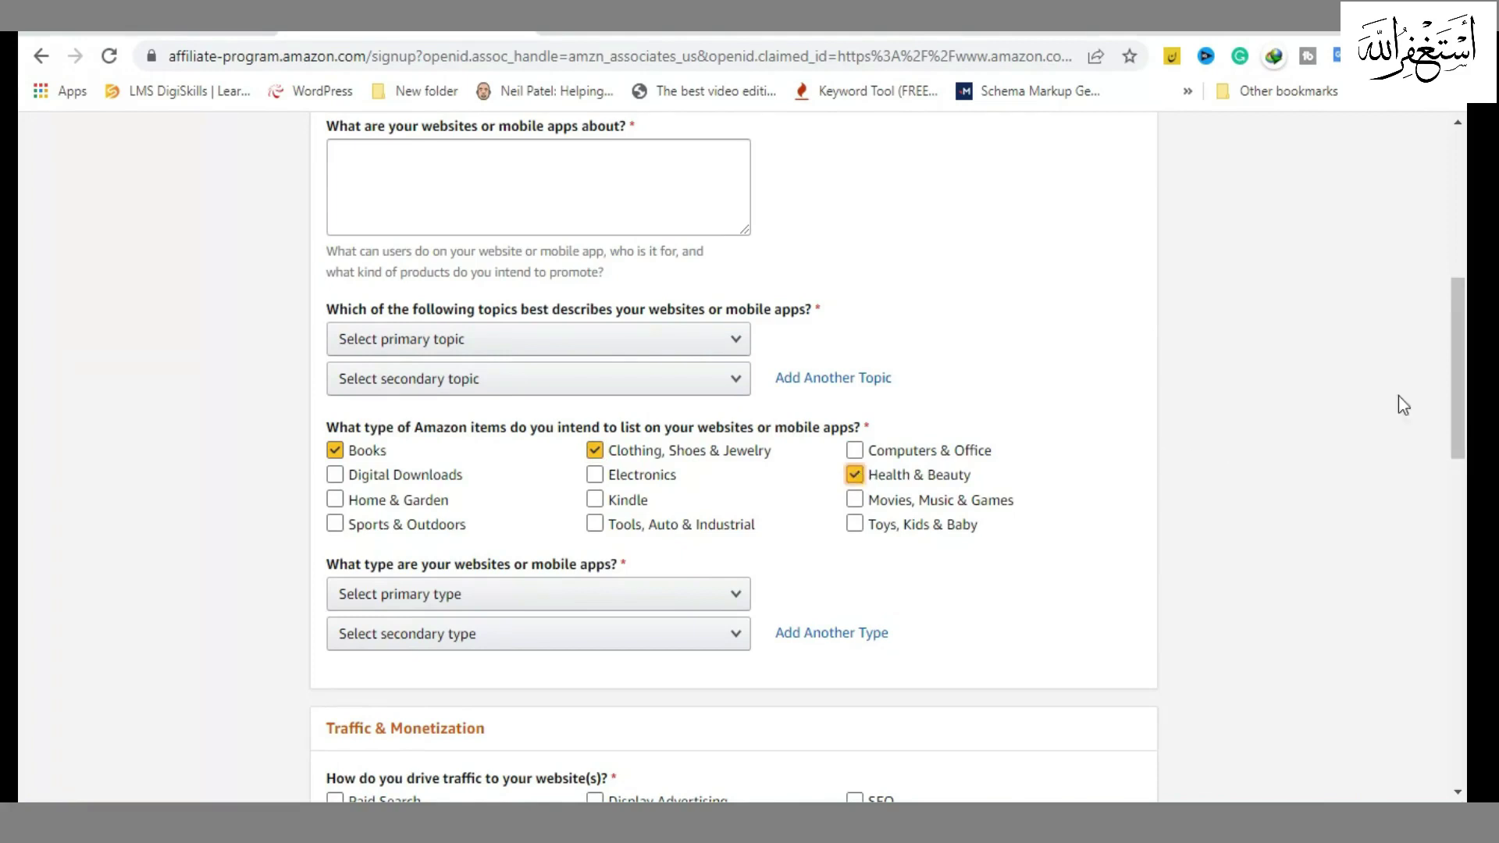
pyautogui.moveTo(1462, 393); pyautogui.dragTo(1463, 456)
pyautogui.click(868, 763)
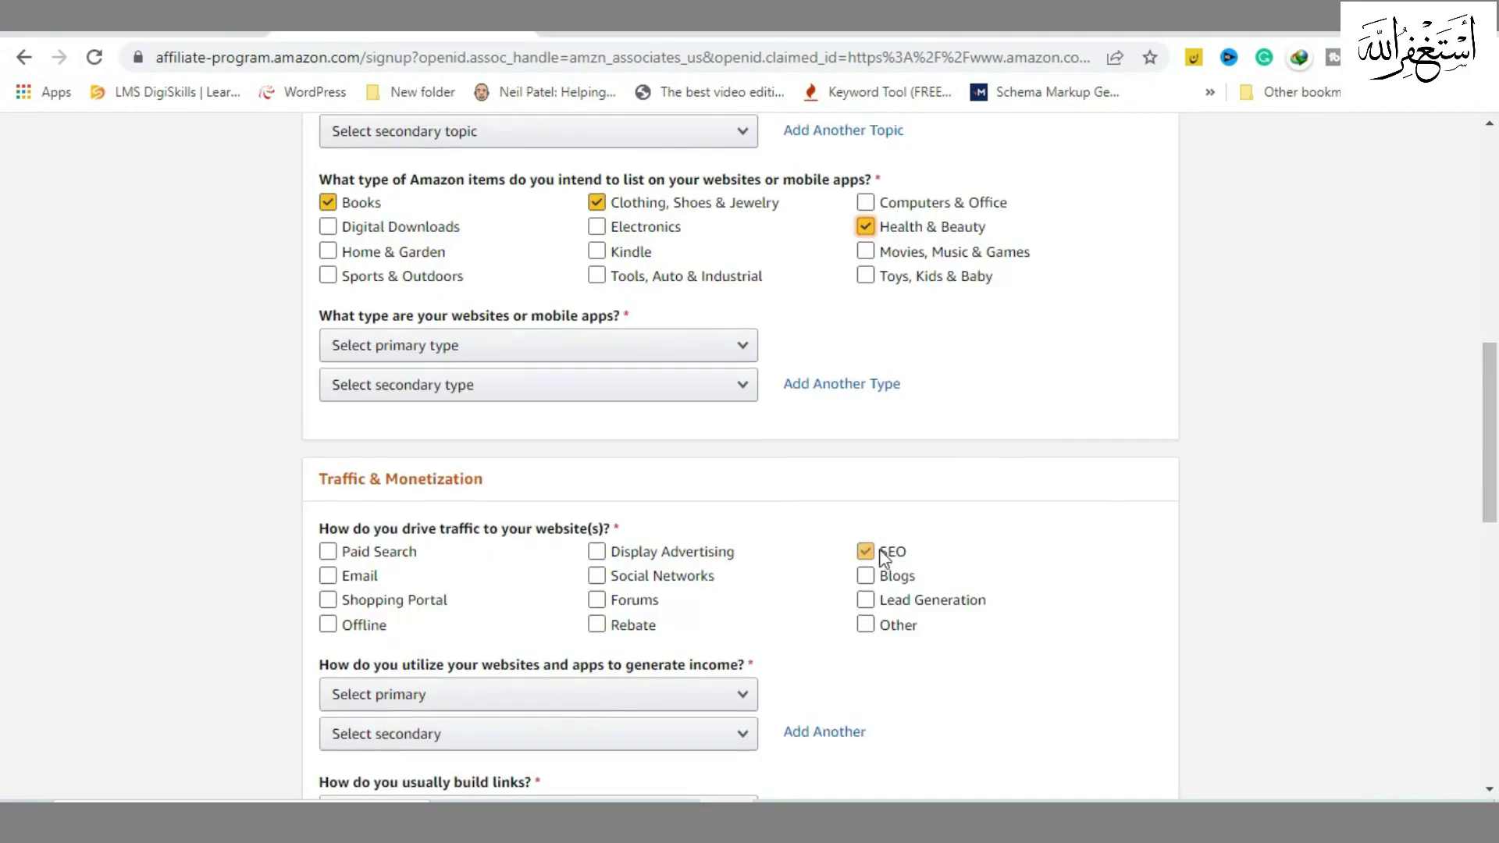
pyautogui.click(866, 578)
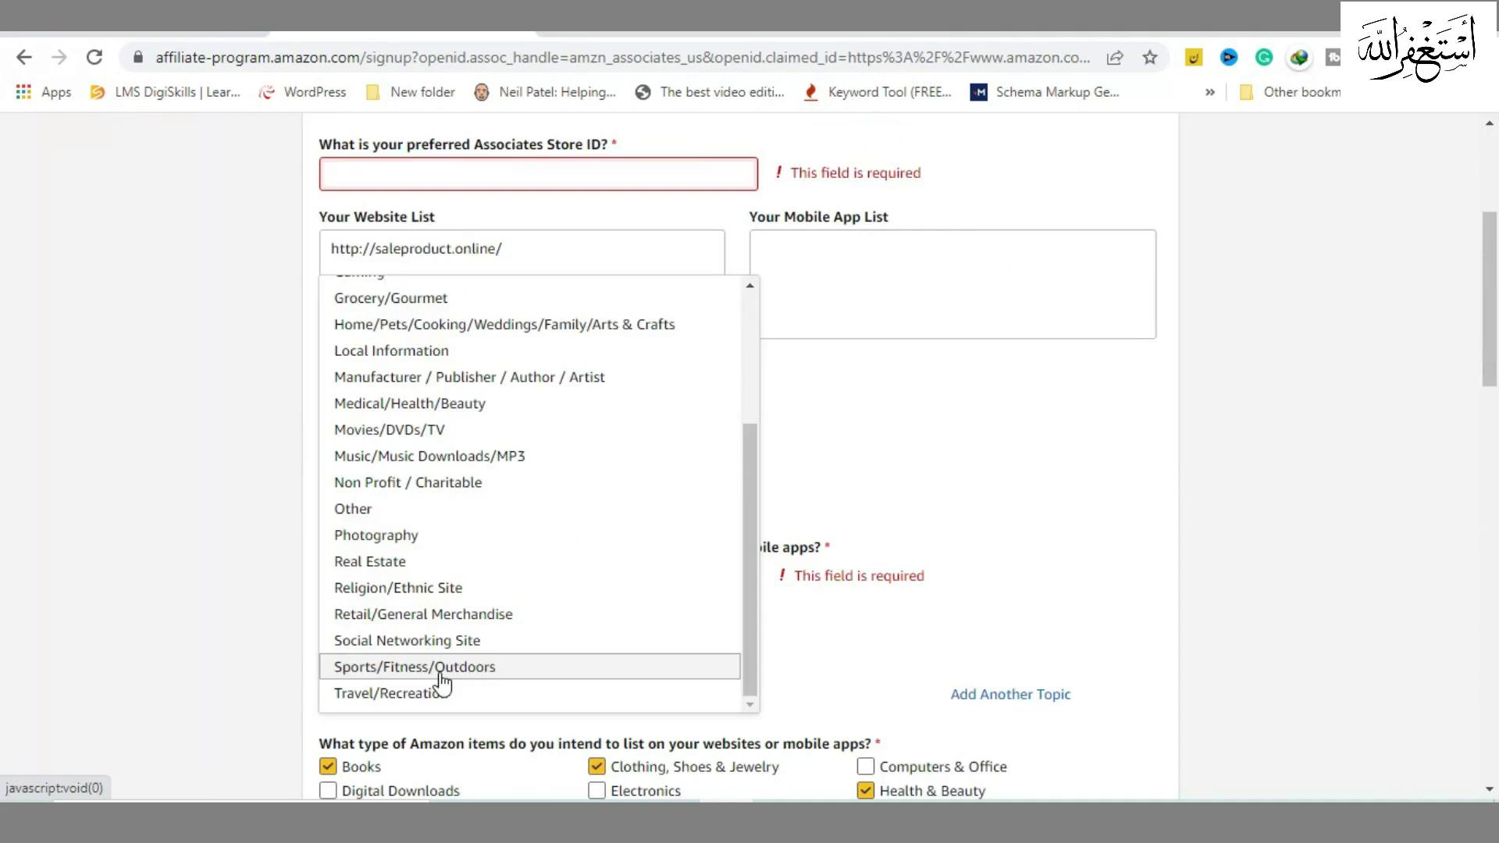
# Add Sports/Fitness/Outdoors as a topic and paste a site description ending with a period
pyautogui.click(439, 672)
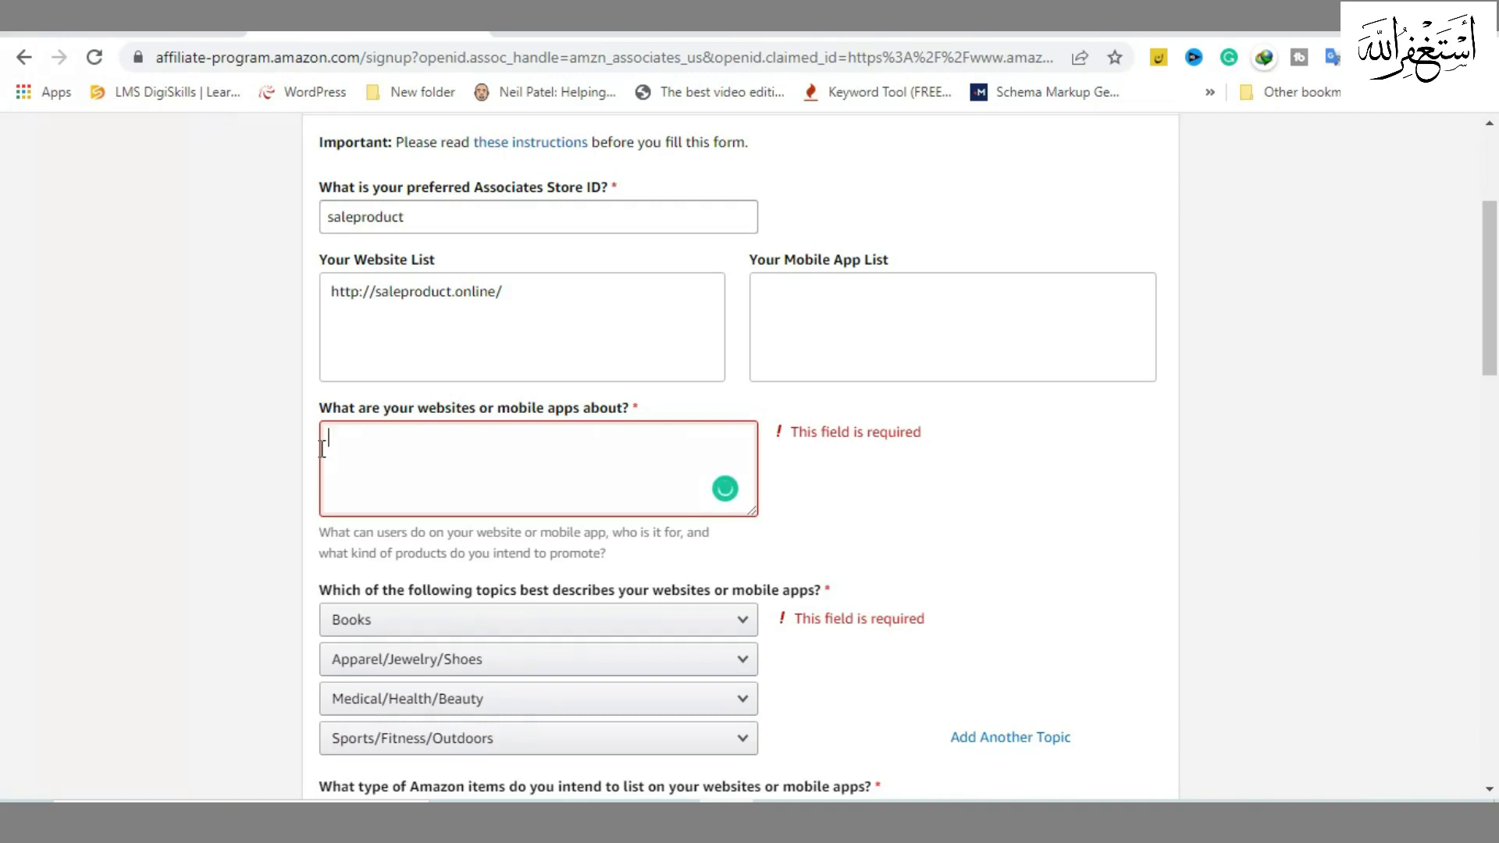
pyautogui.click(322, 449)
pyautogui.write('Books, clothing, personal care, jewelry,beauty, sports, fitness,')
pyautogui.press('BackSpace')
pyautogui.write('.')
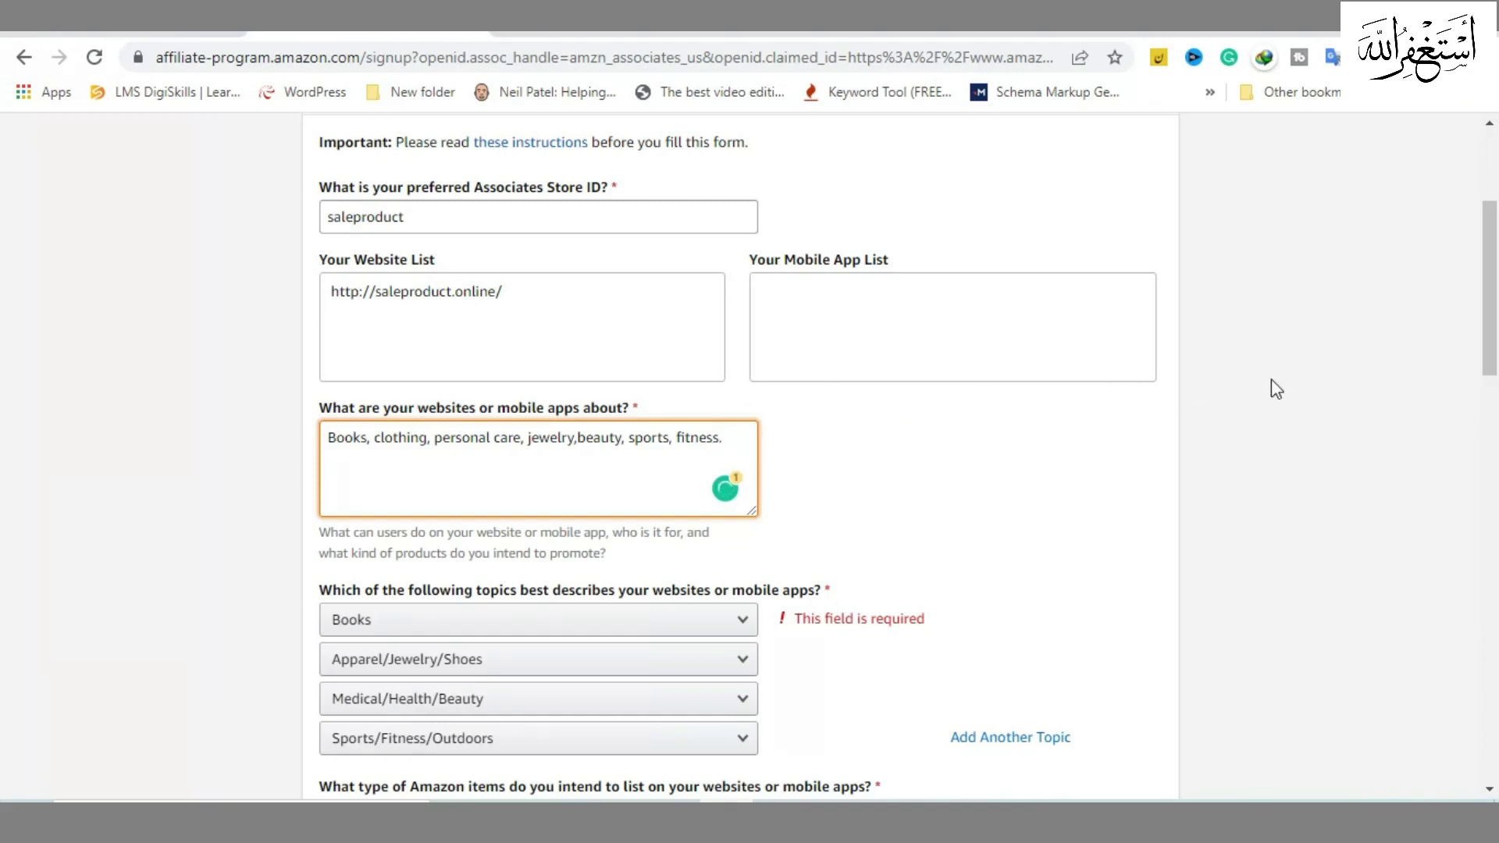
pyautogui.moveTo(1492, 243); pyautogui.dragTo(1491, 291)
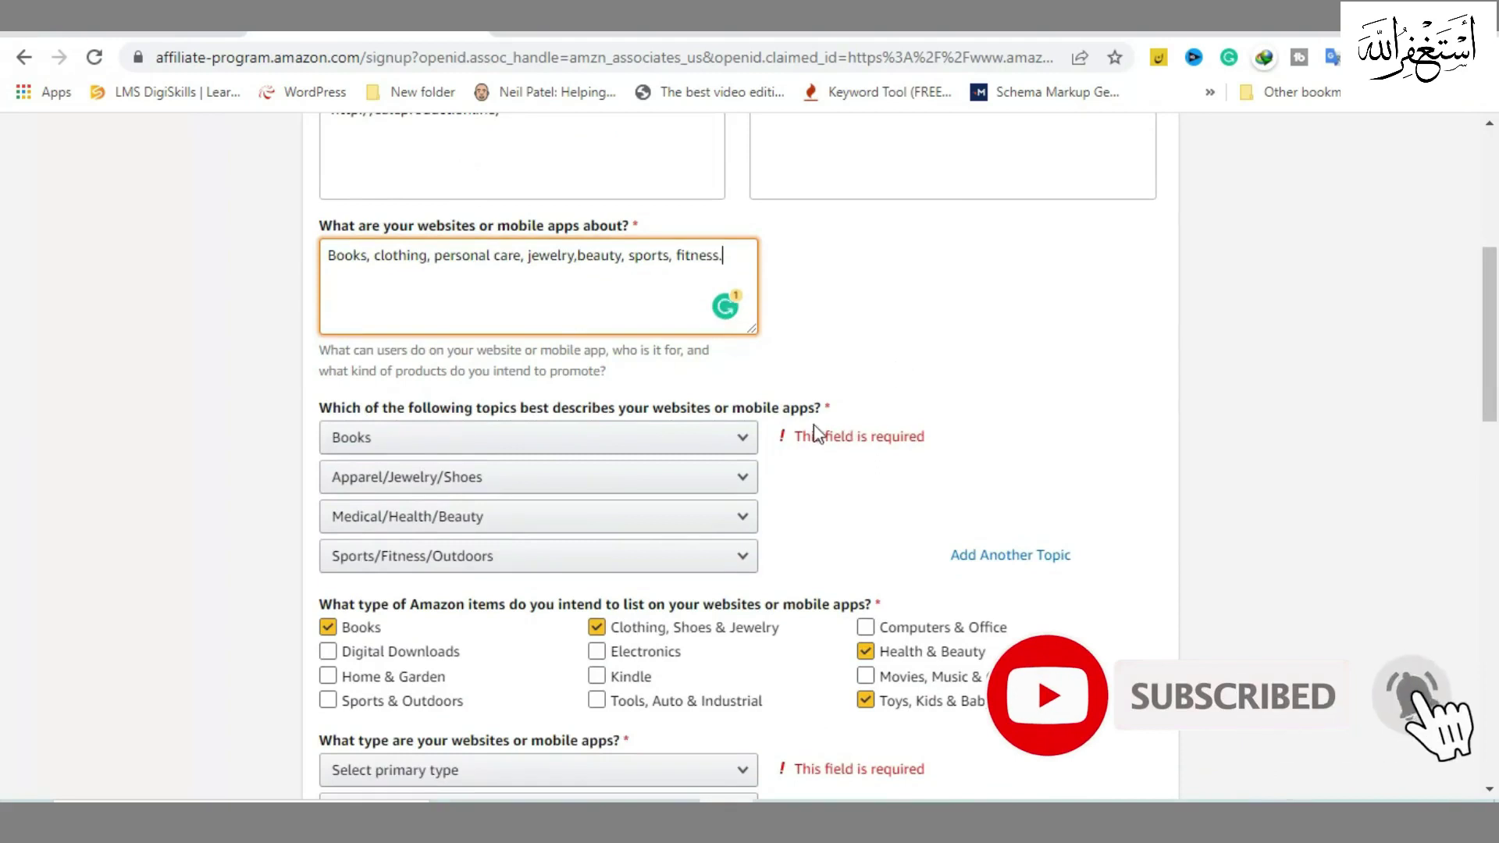
pyautogui.click(785, 442)
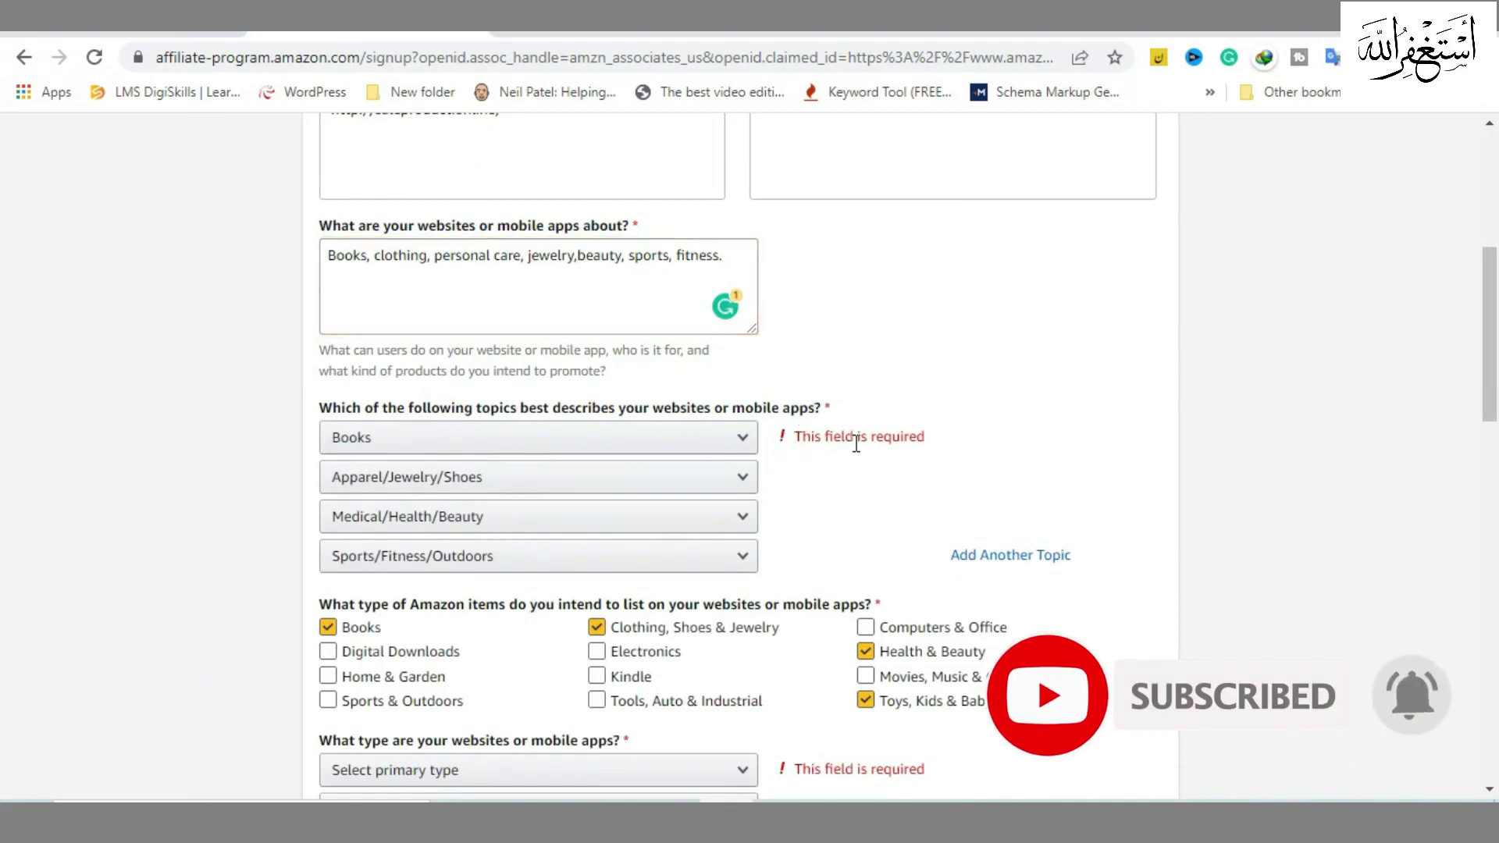
# Add Computers/Software/Technology as a topic and count Social Networks as a traffic source
pyautogui.scroll(-3, 866, 442)
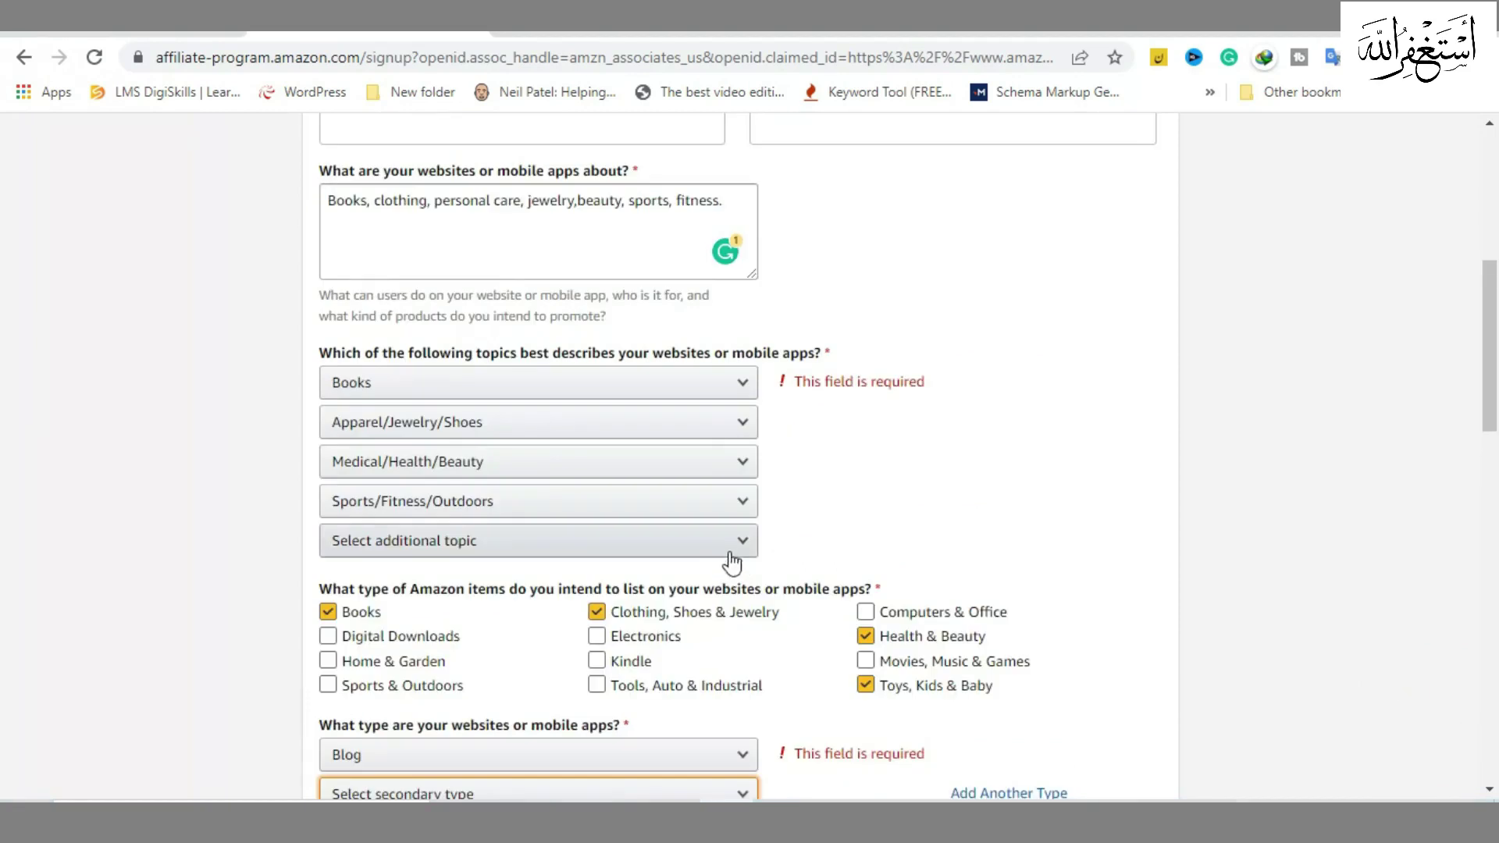
pyautogui.click(730, 553)
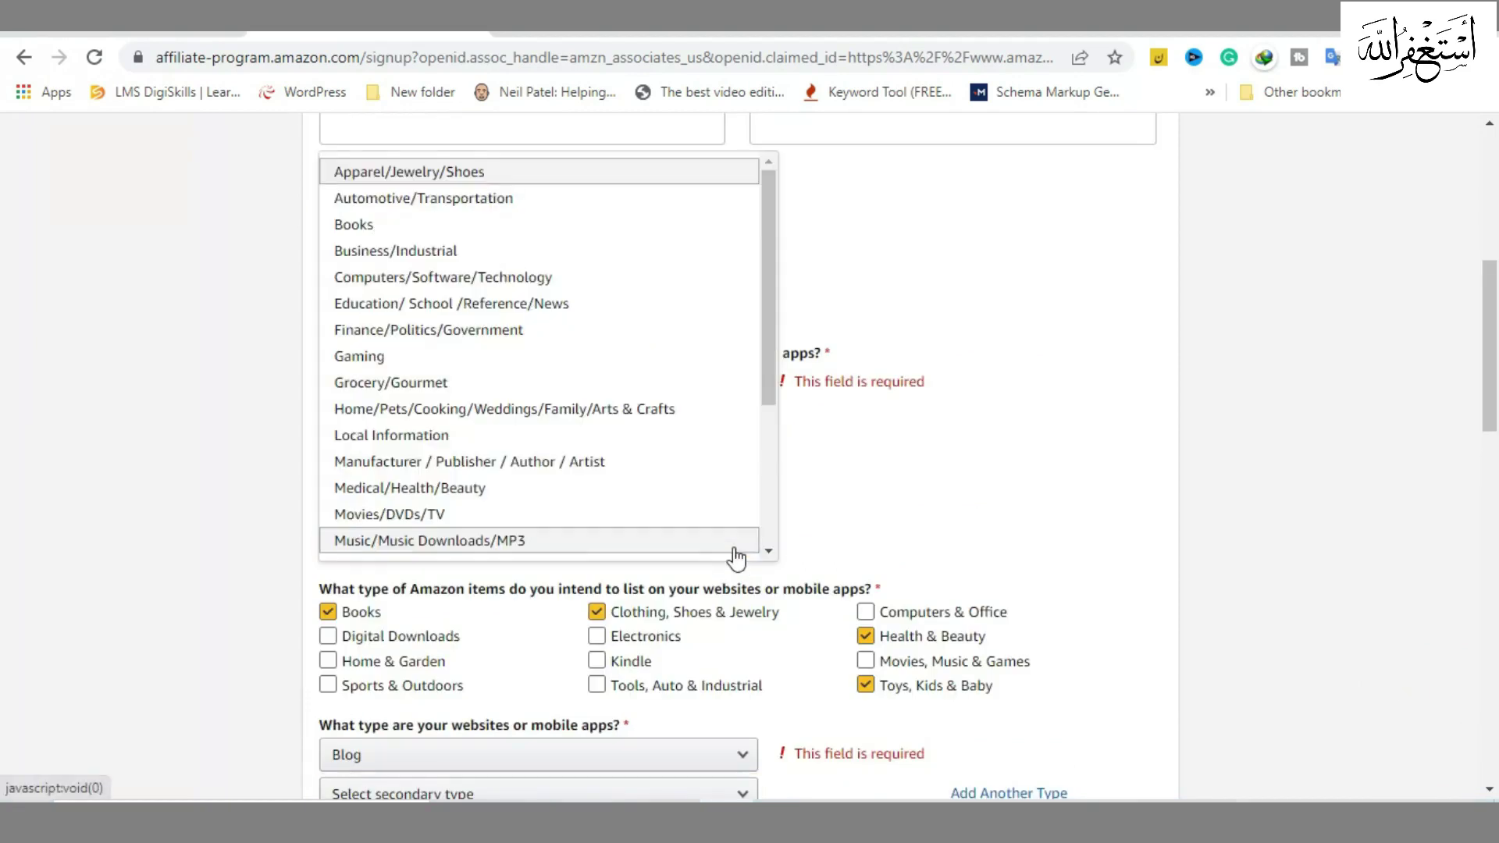
pyautogui.click(598, 280)
pyautogui.moveTo(1496, 380); pyautogui.dragTo(1497, 504)
pyautogui.click(597, 526)
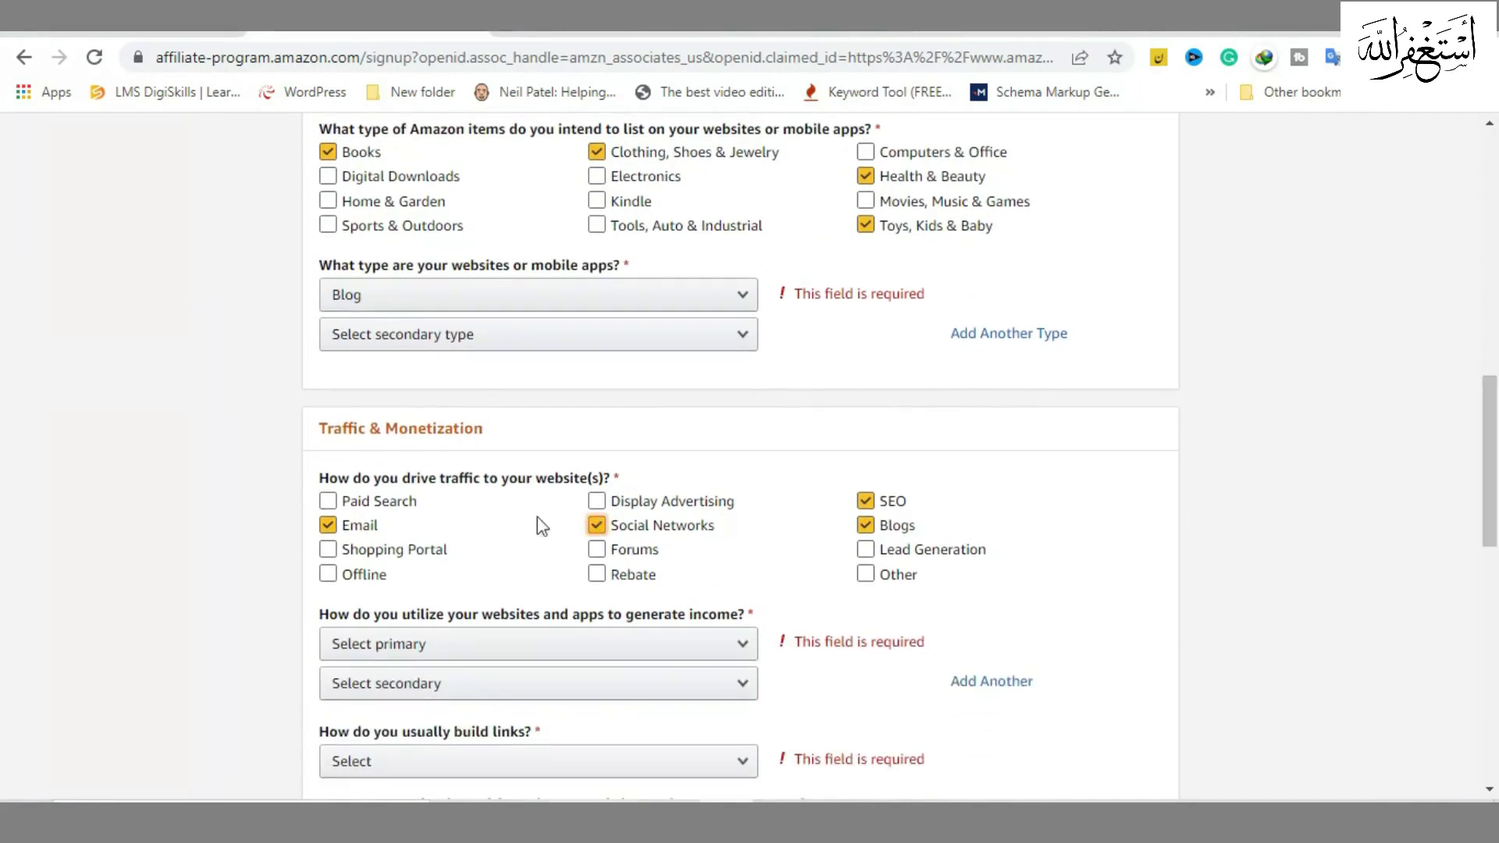
# Untick Email, set primary income to Amazon-only monetization and secondary to Contextual Advertising
pyautogui.click(328, 525)
pyautogui.scroll(-3, 1171, 372)
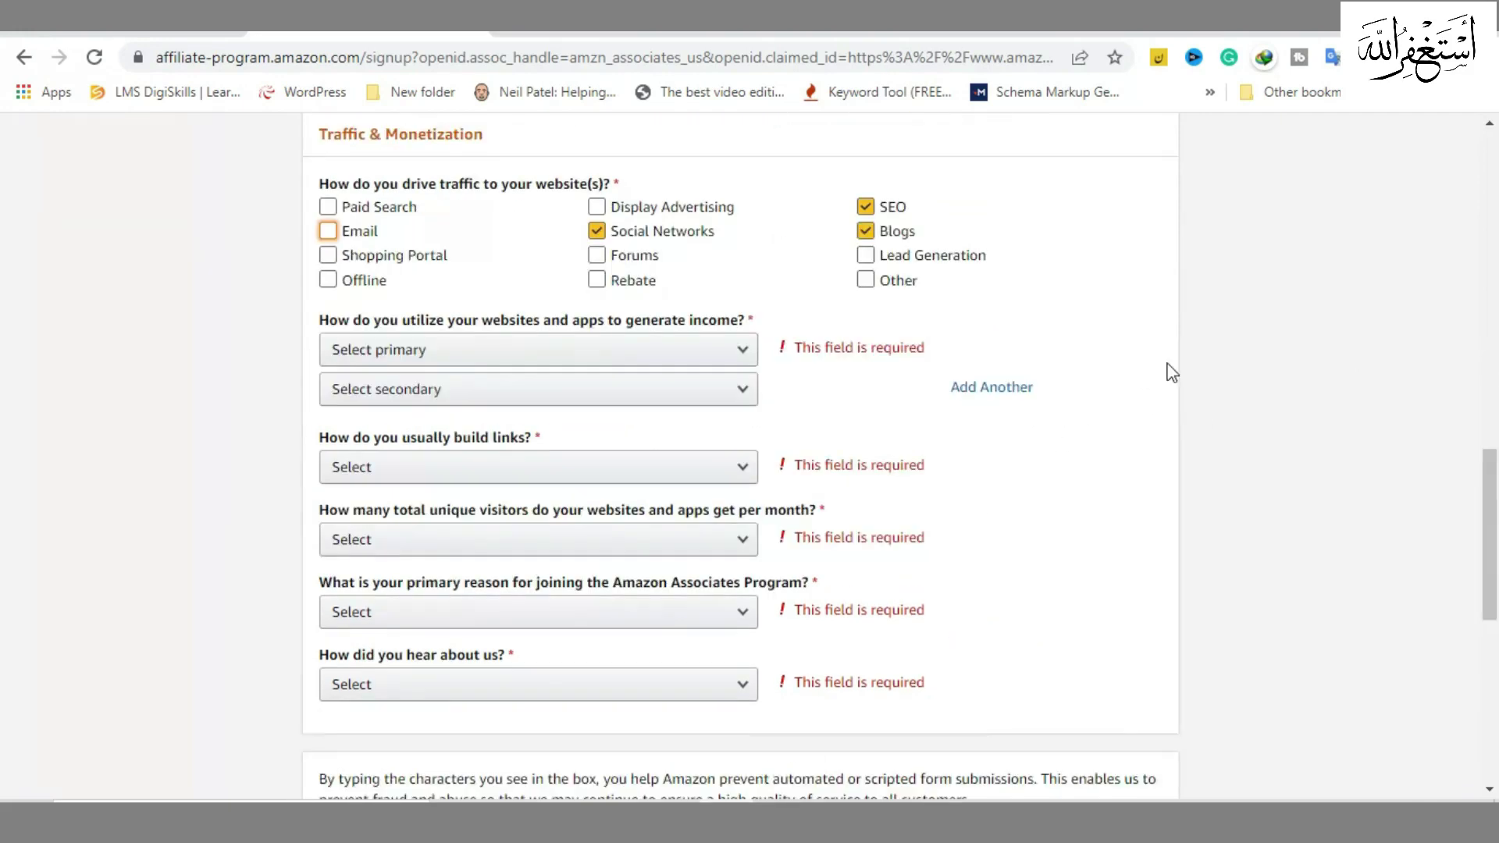
pyautogui.click(750, 357)
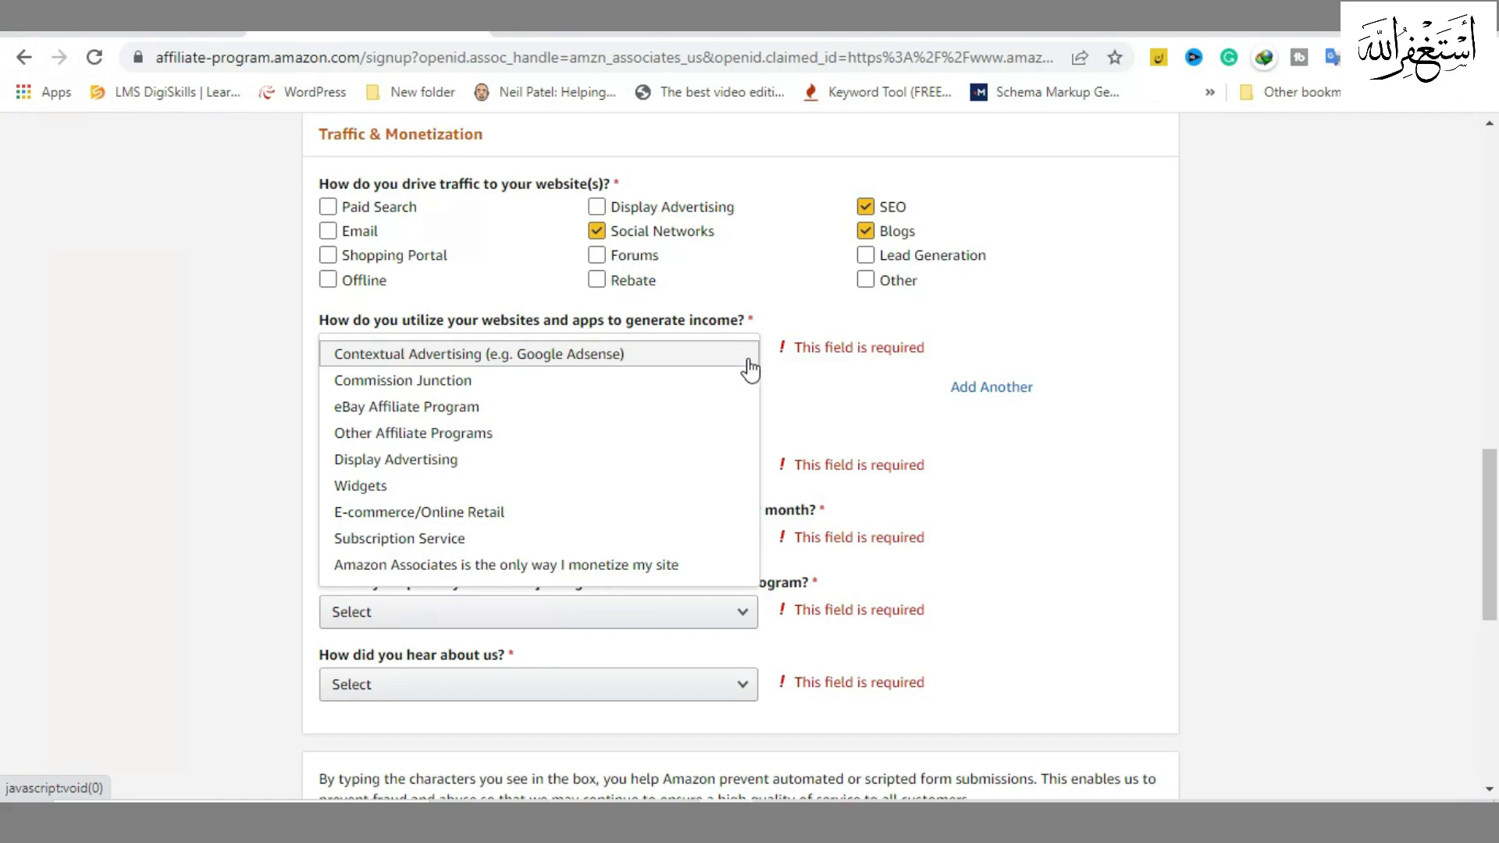
pyautogui.click(606, 569)
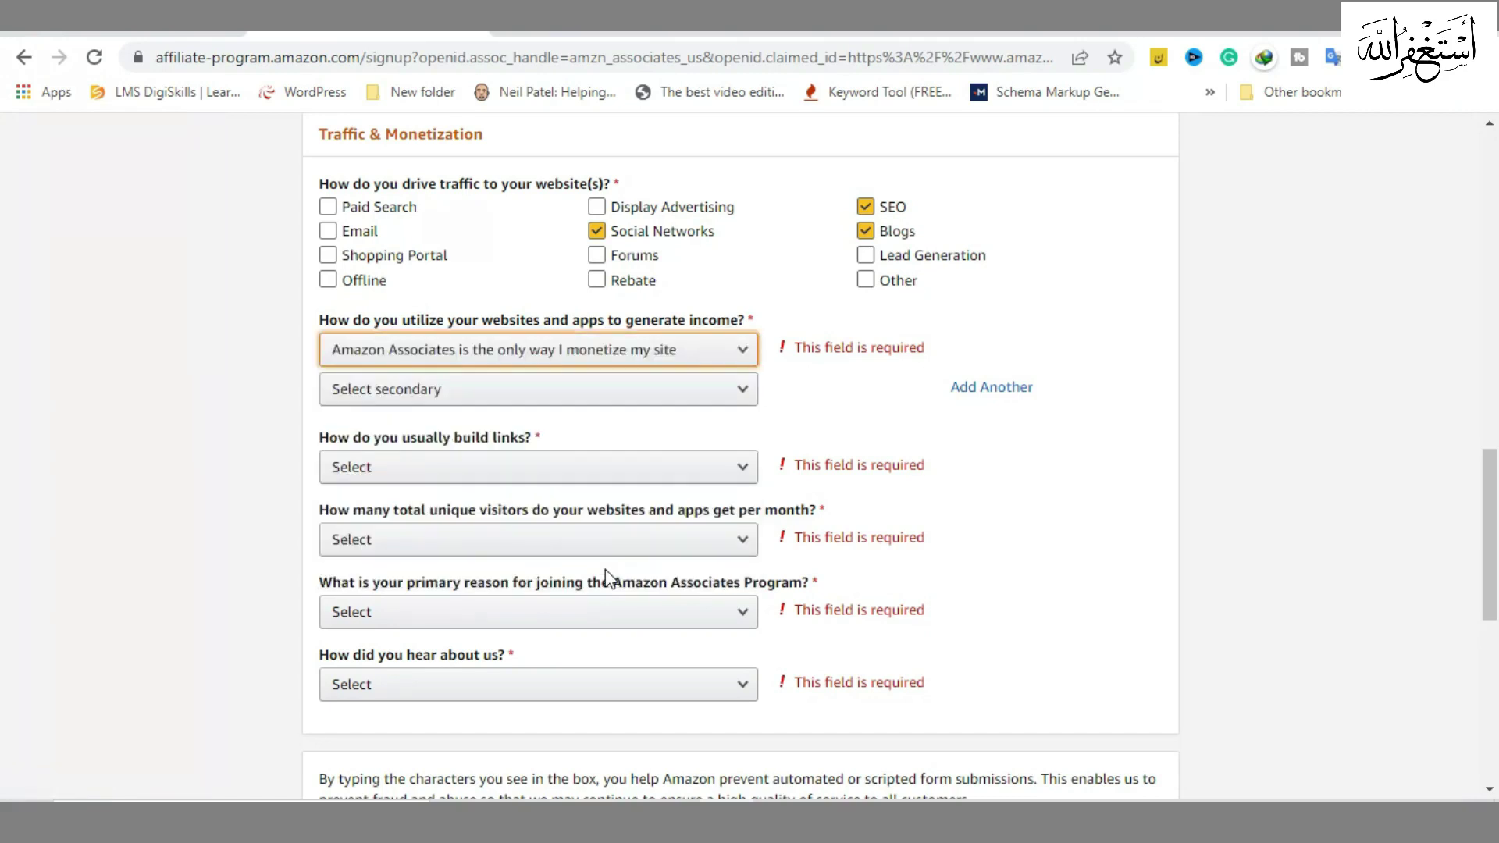
pyautogui.click(720, 401)
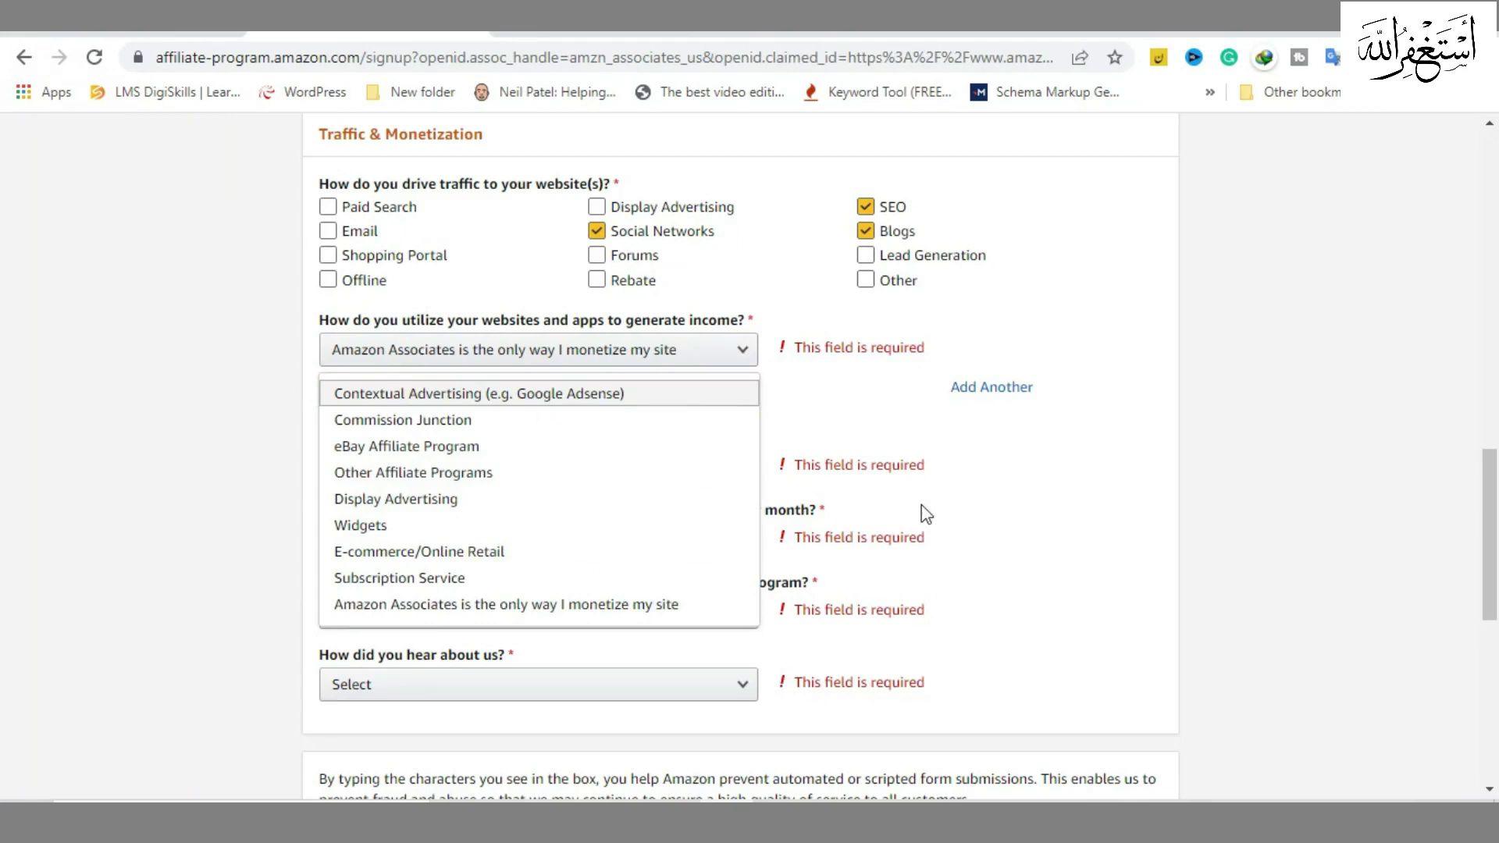
pyautogui.click(607, 400)
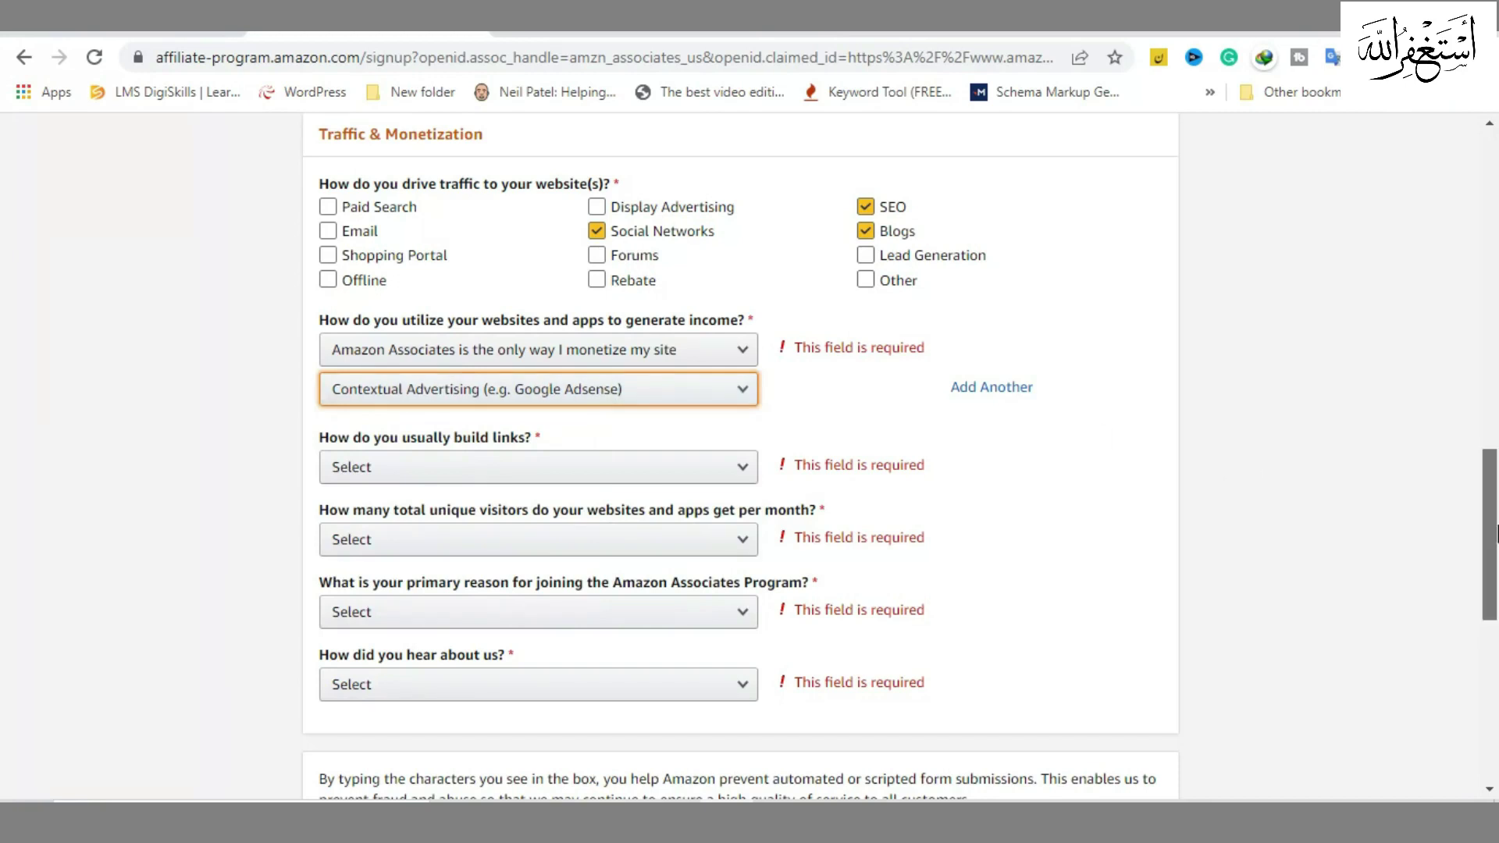
pyautogui.scroll(-1, 1497, 533)
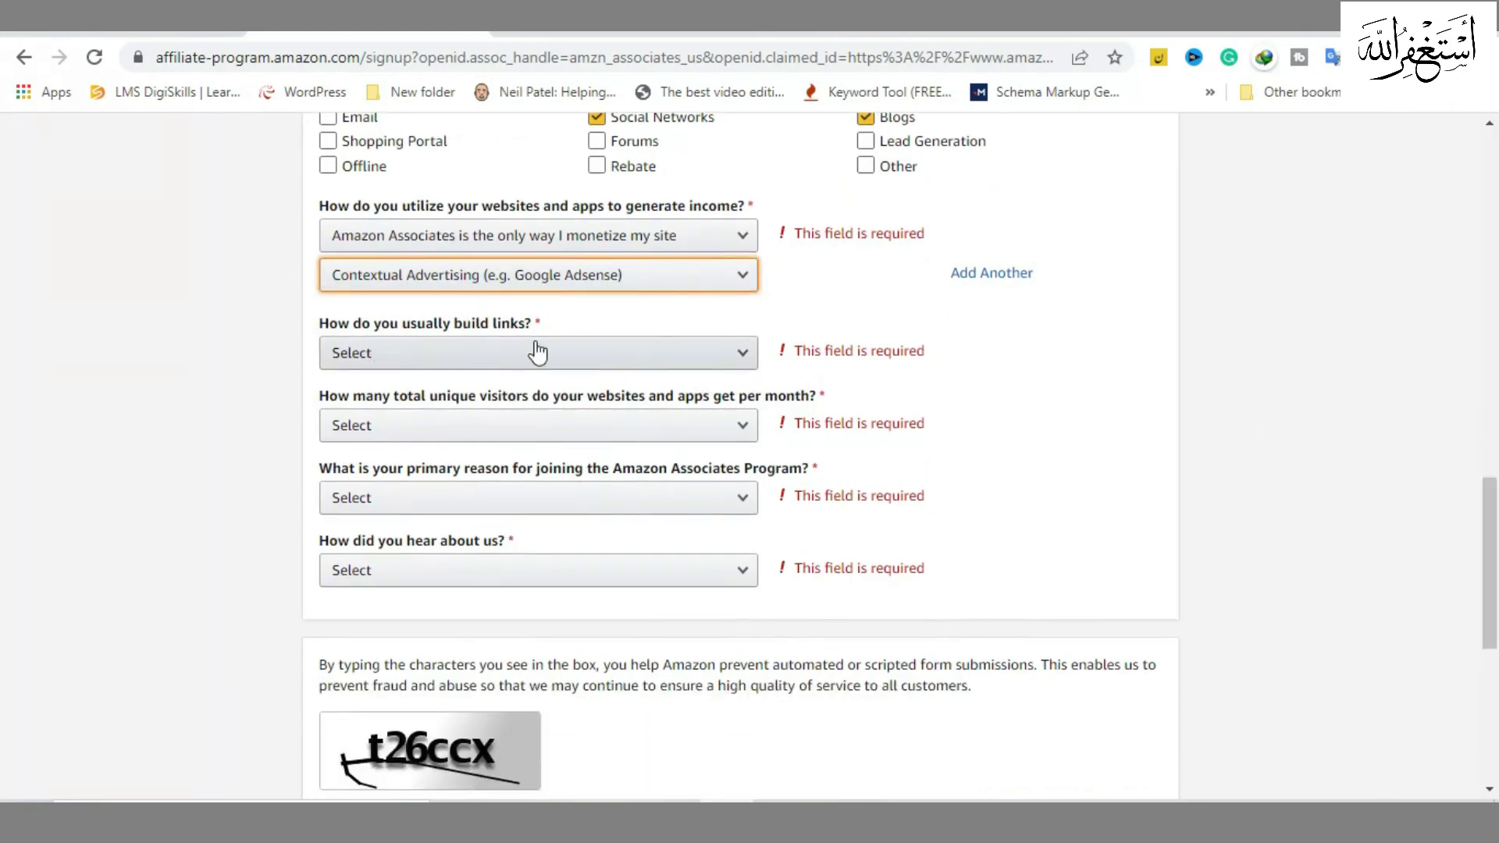
# Answer Blog Editor, Less than 500 visitors, To monetize my site, and Word of Mouth
pyautogui.click(717, 358)
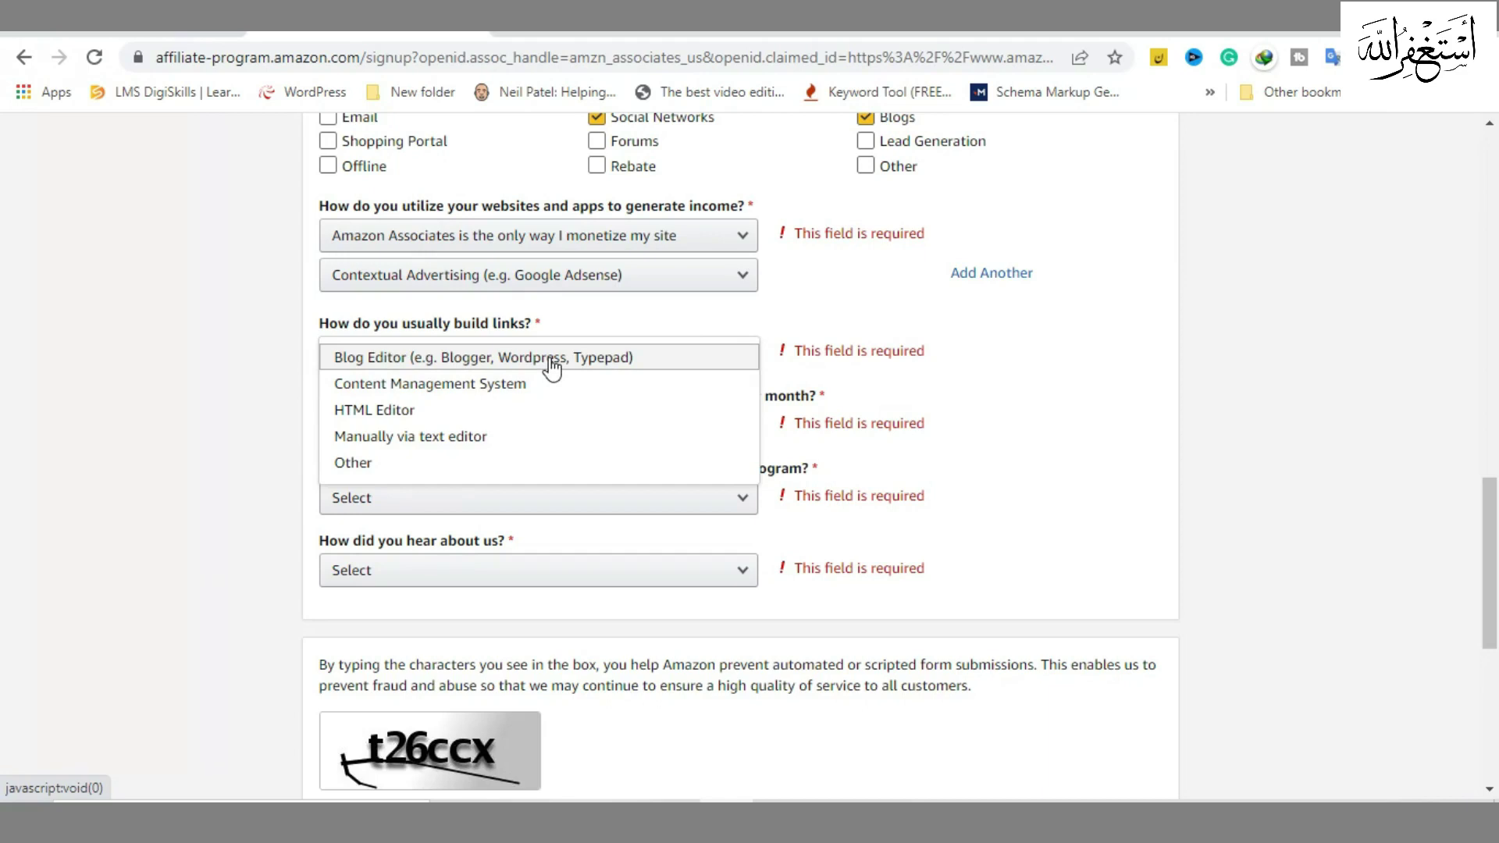
pyautogui.click(553, 358)
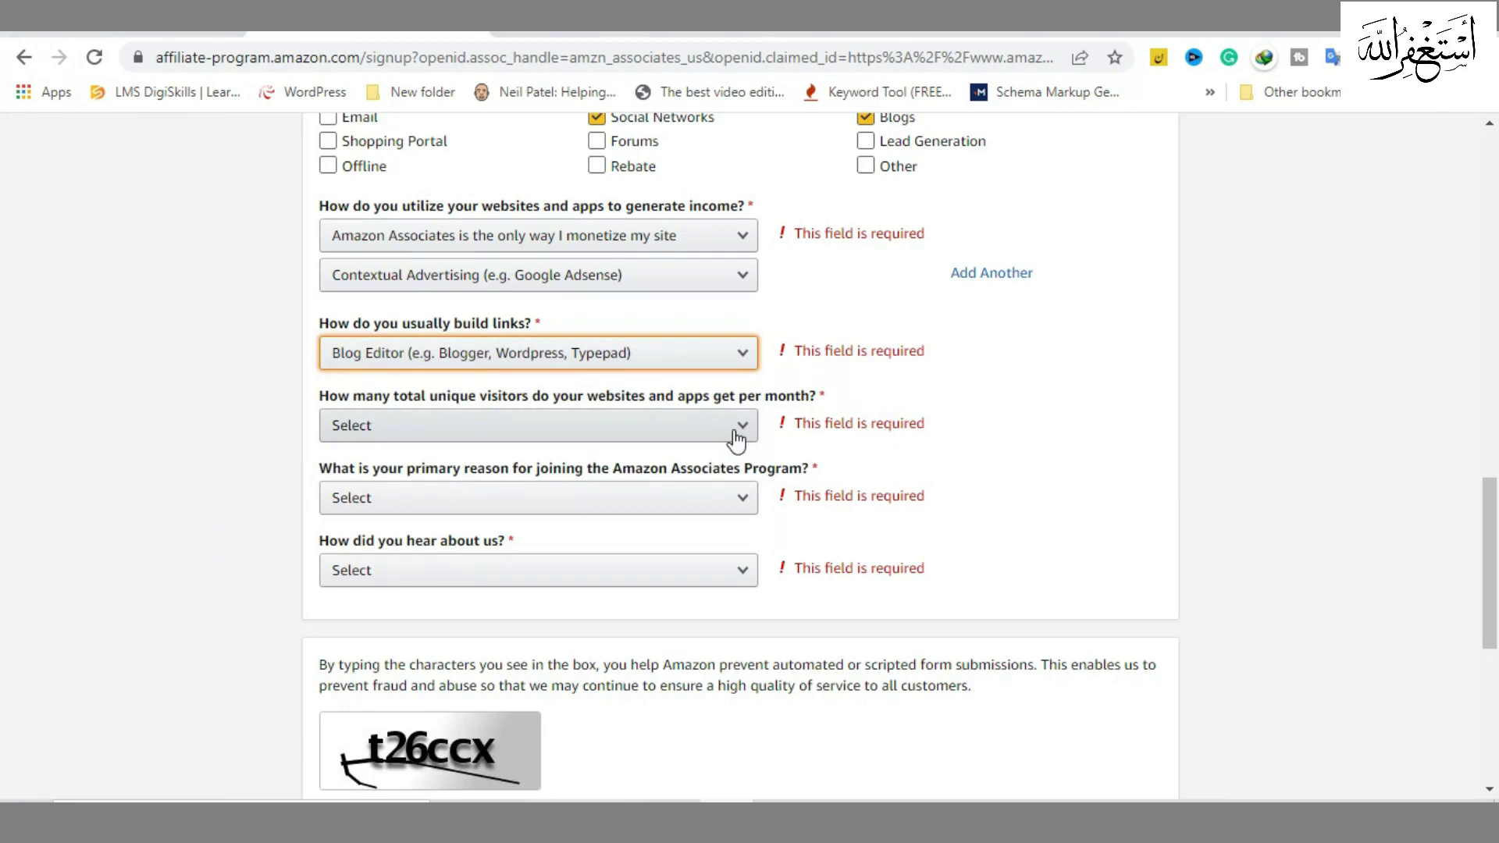
pyautogui.click(736, 441)
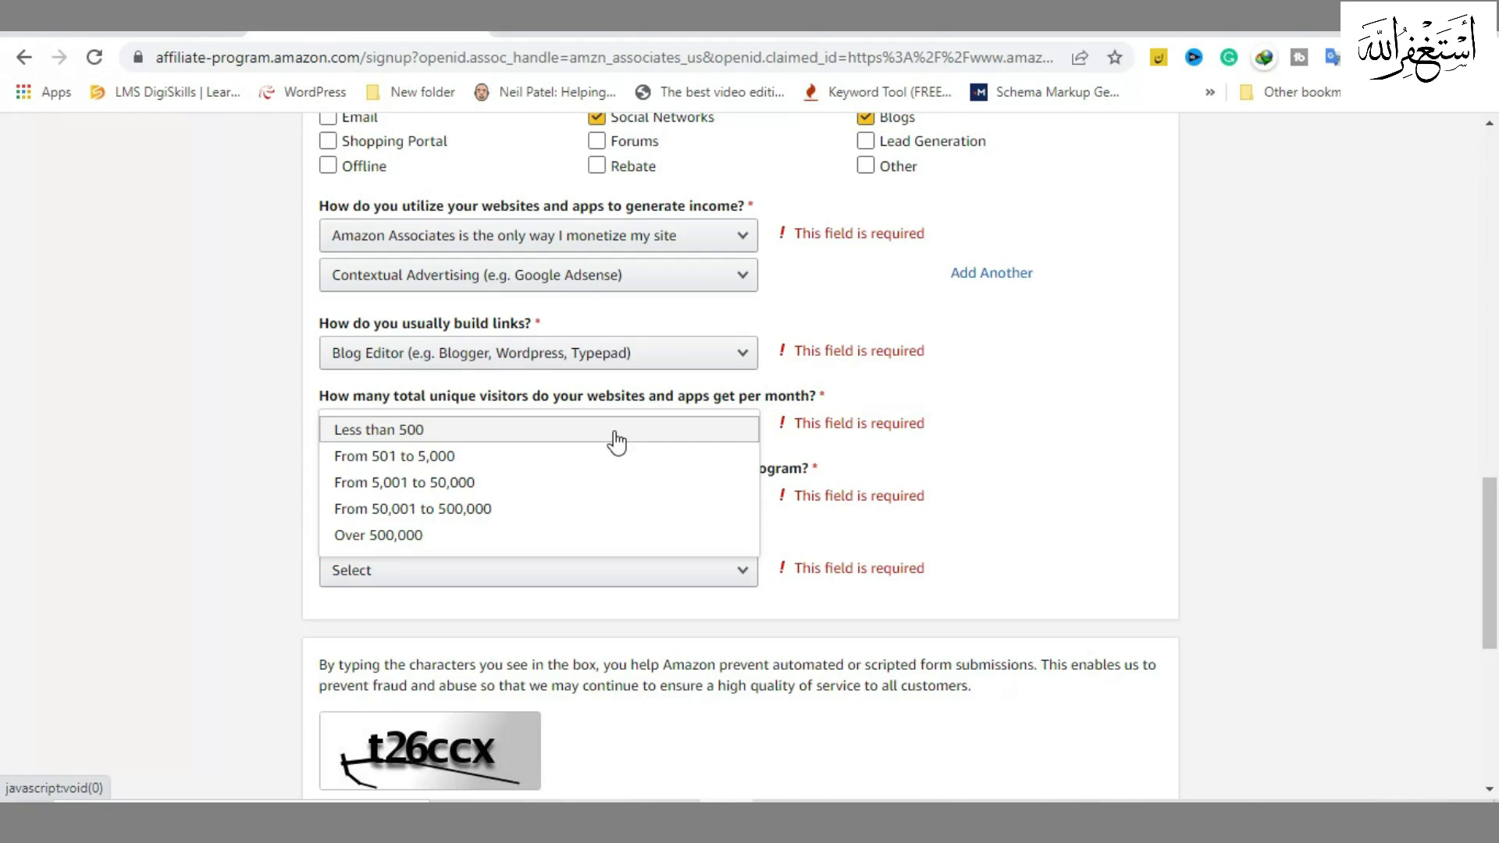
pyautogui.click(617, 442)
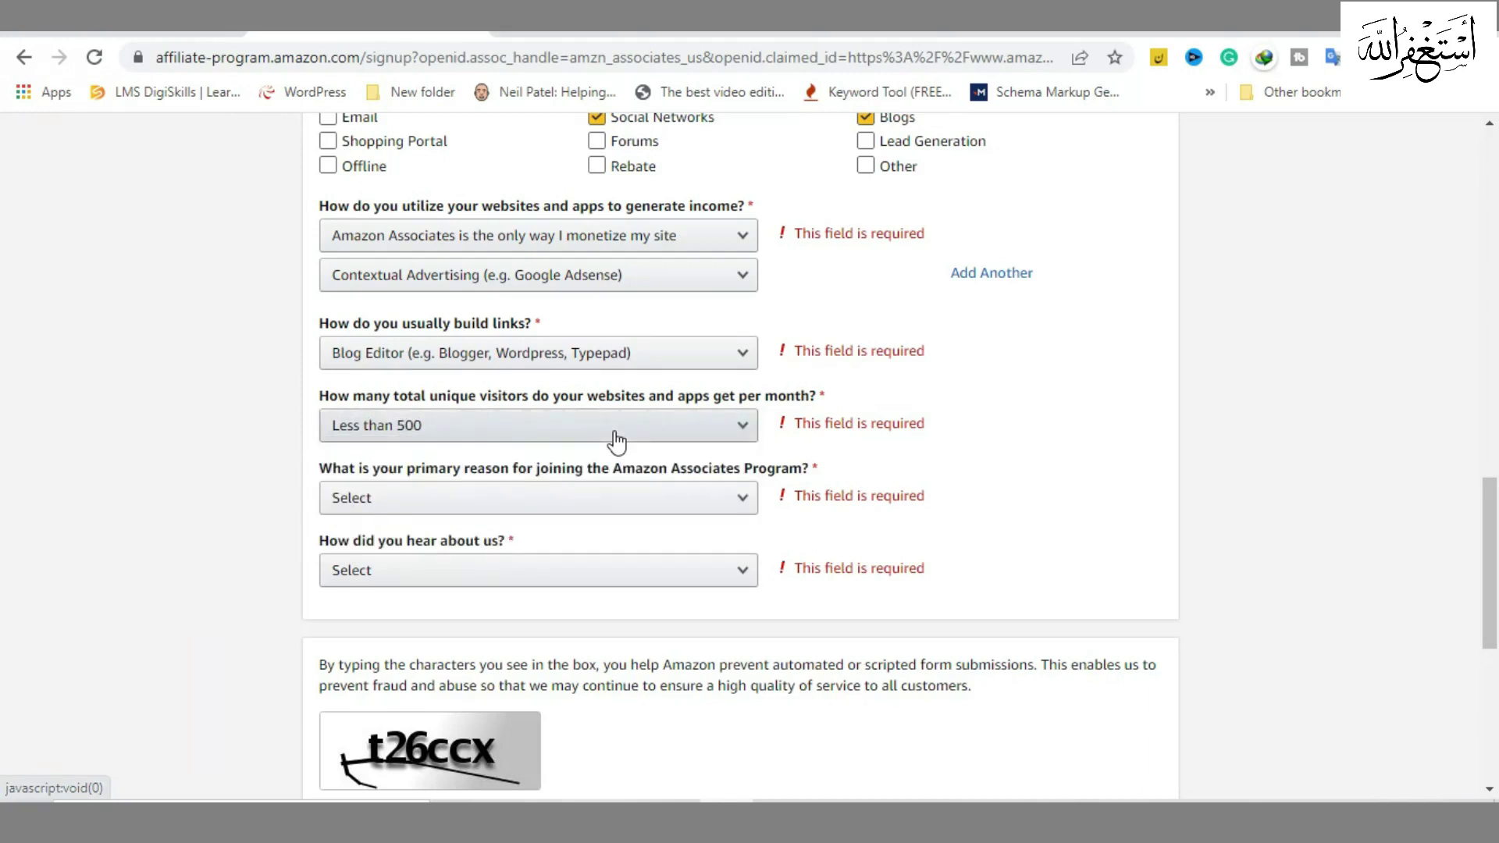
pyautogui.click(676, 513)
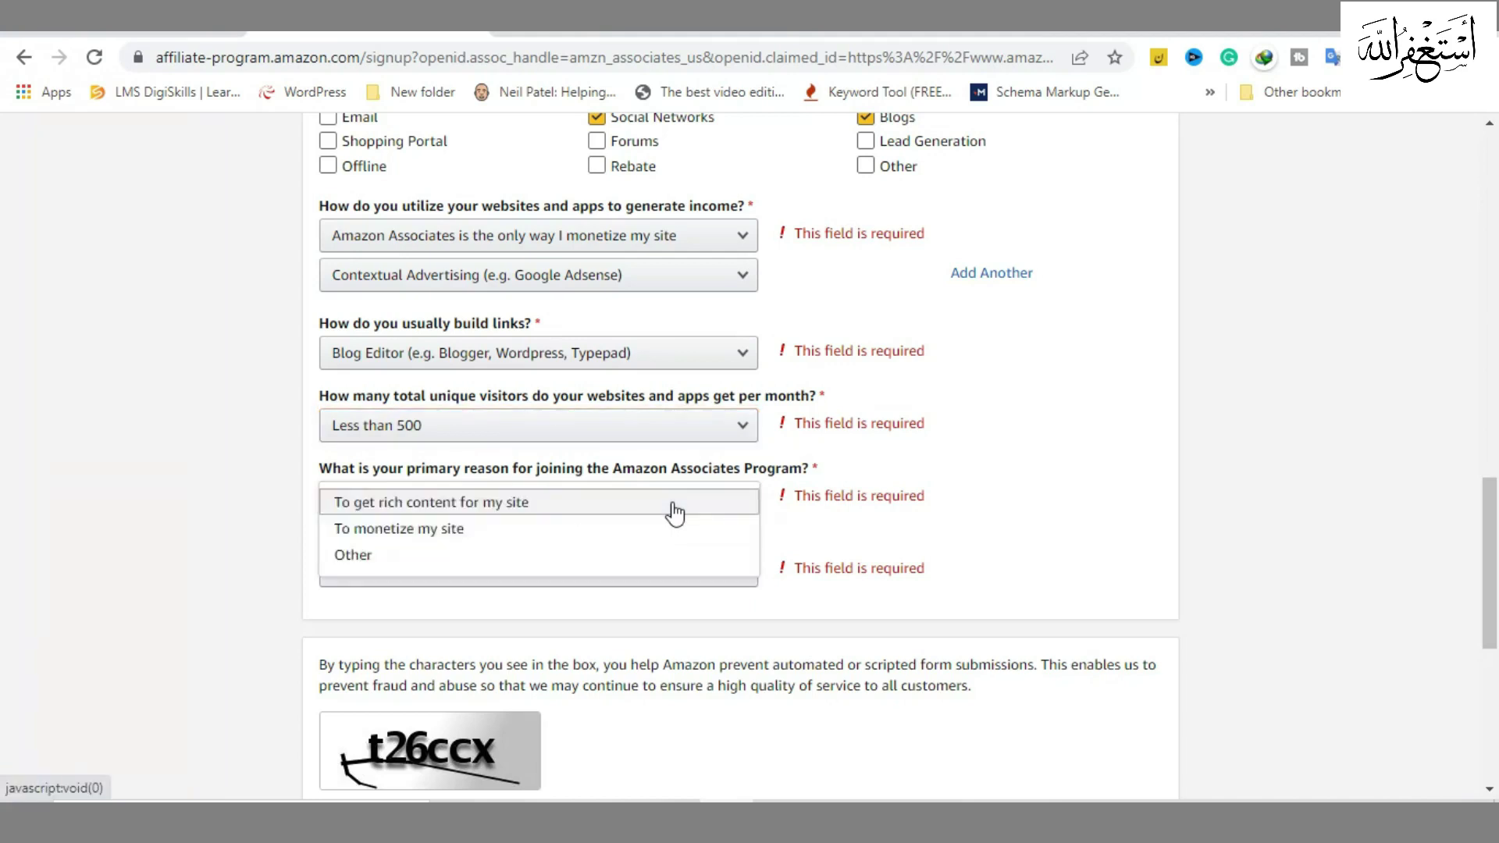
pyautogui.click(558, 531)
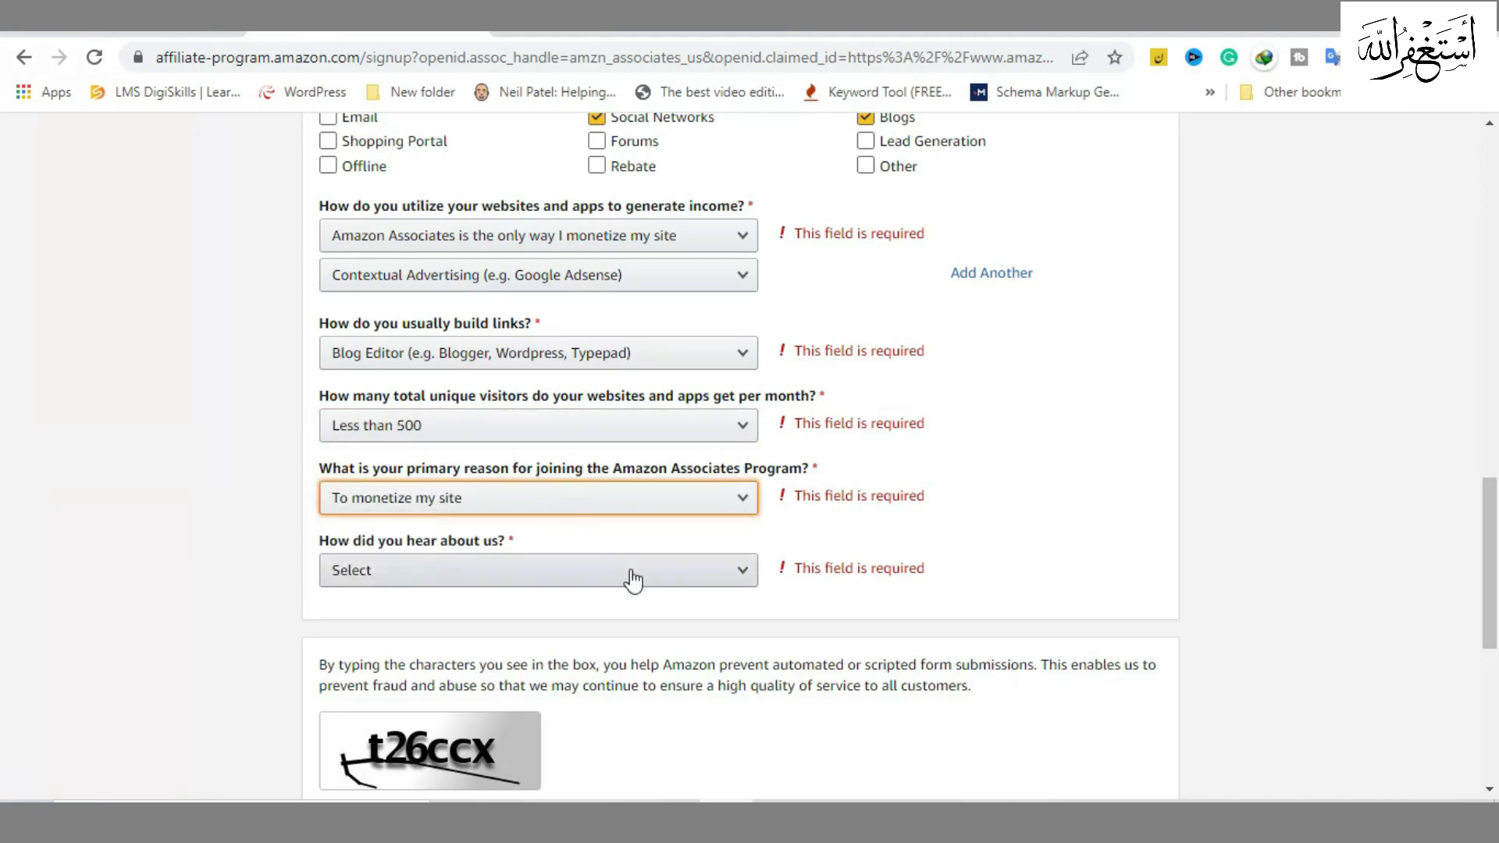
pyautogui.click(673, 580)
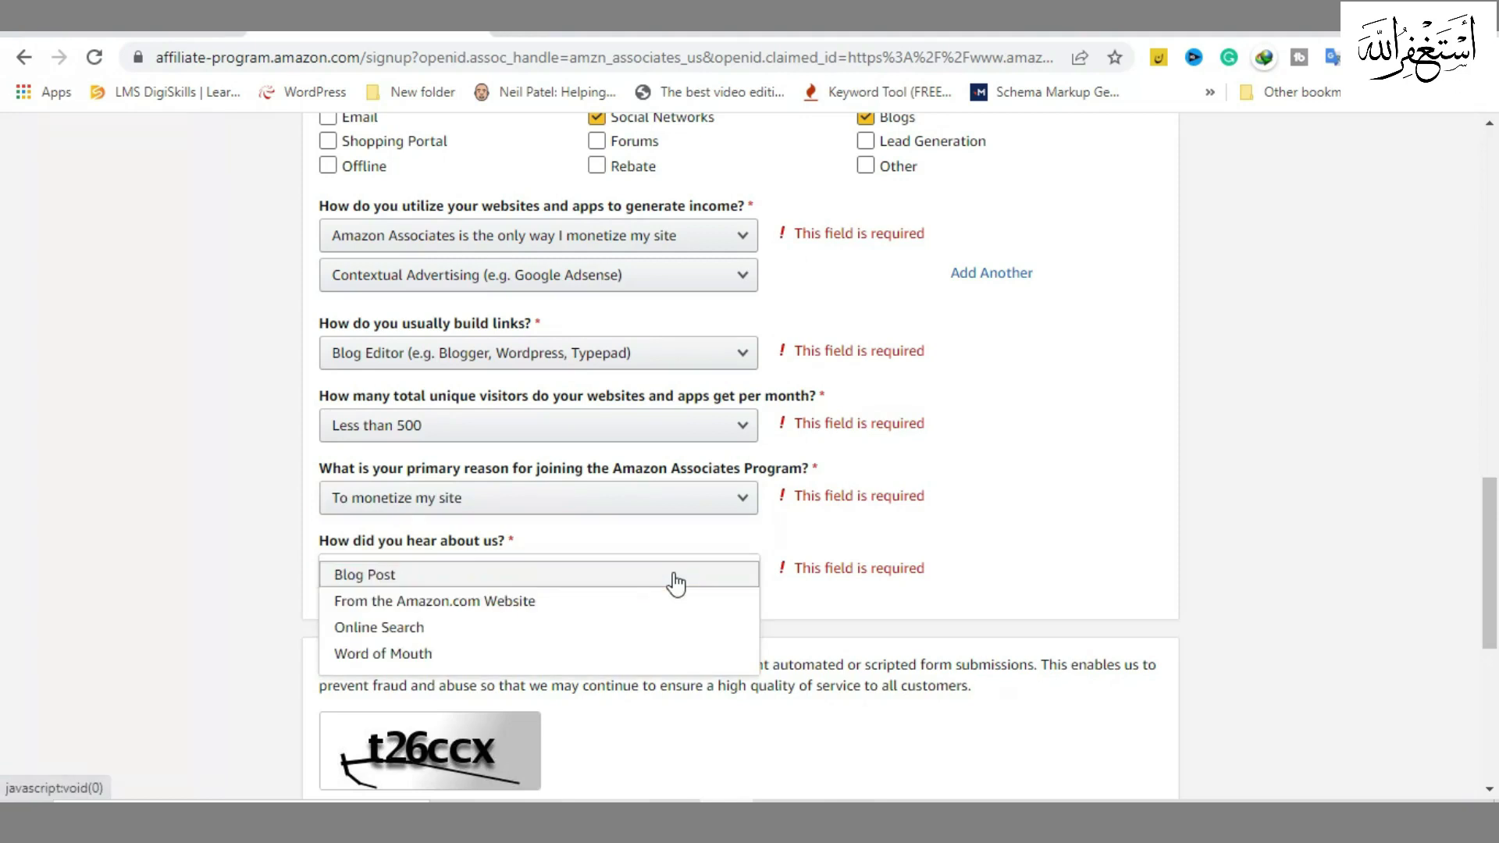
pyautogui.click(516, 654)
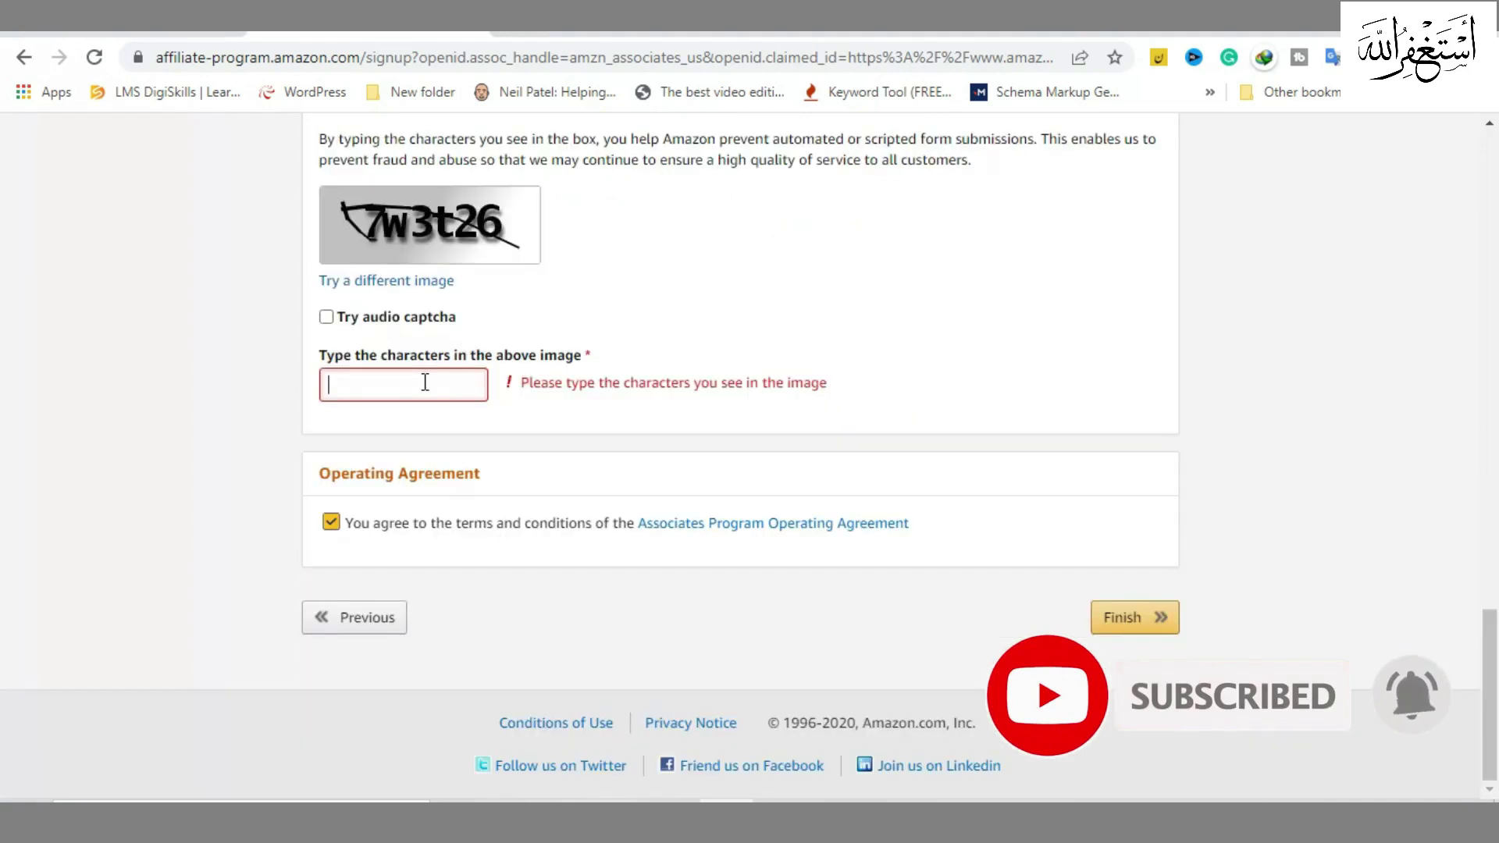
# Type the captcha characters into the verification box and finish the profile
pyautogui.write('7w')
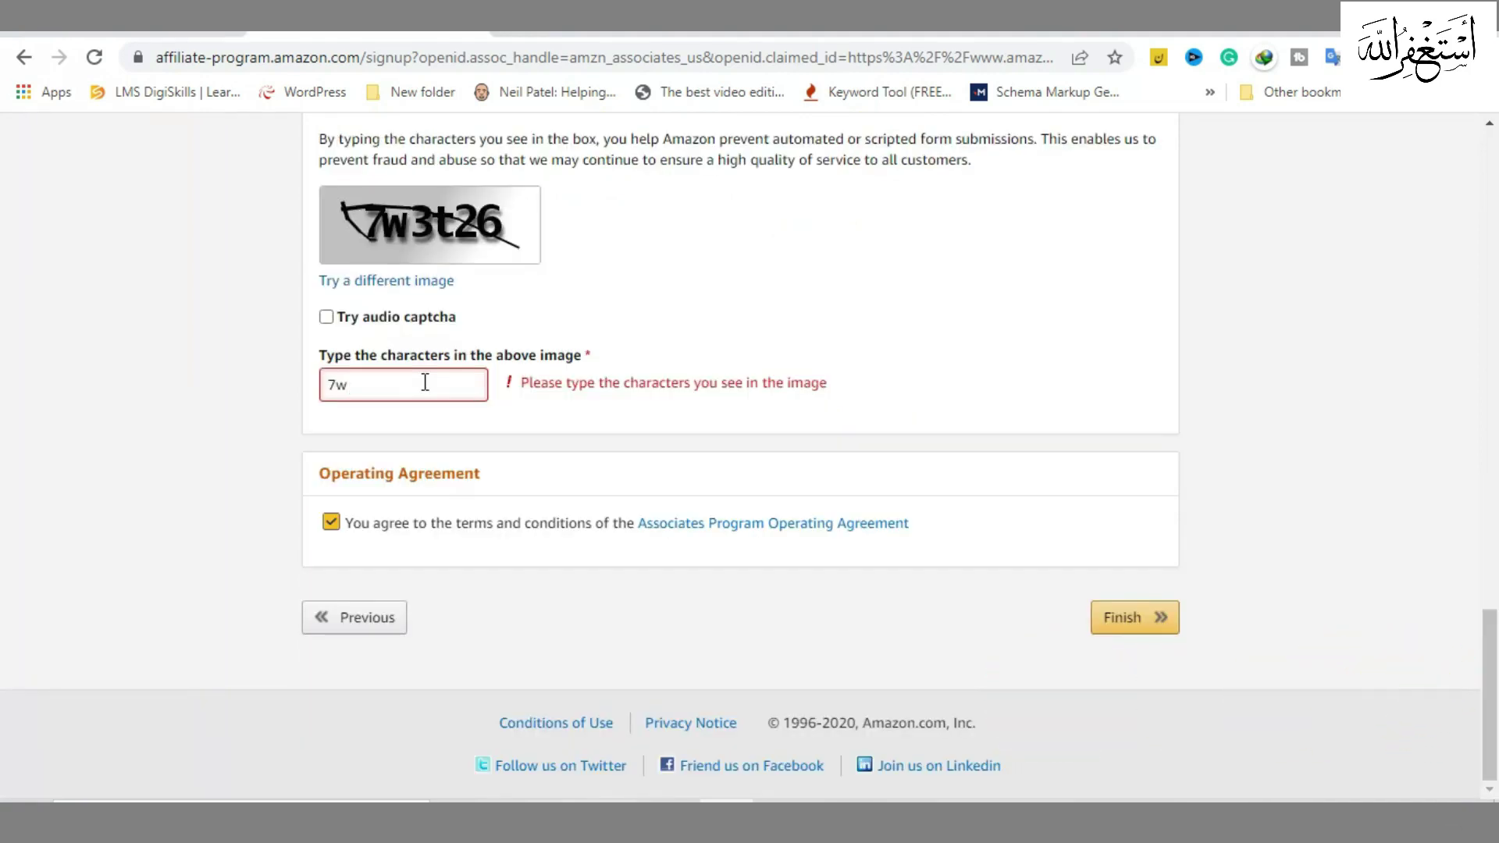
pyautogui.write('3t26')
pyautogui.click(1137, 621)
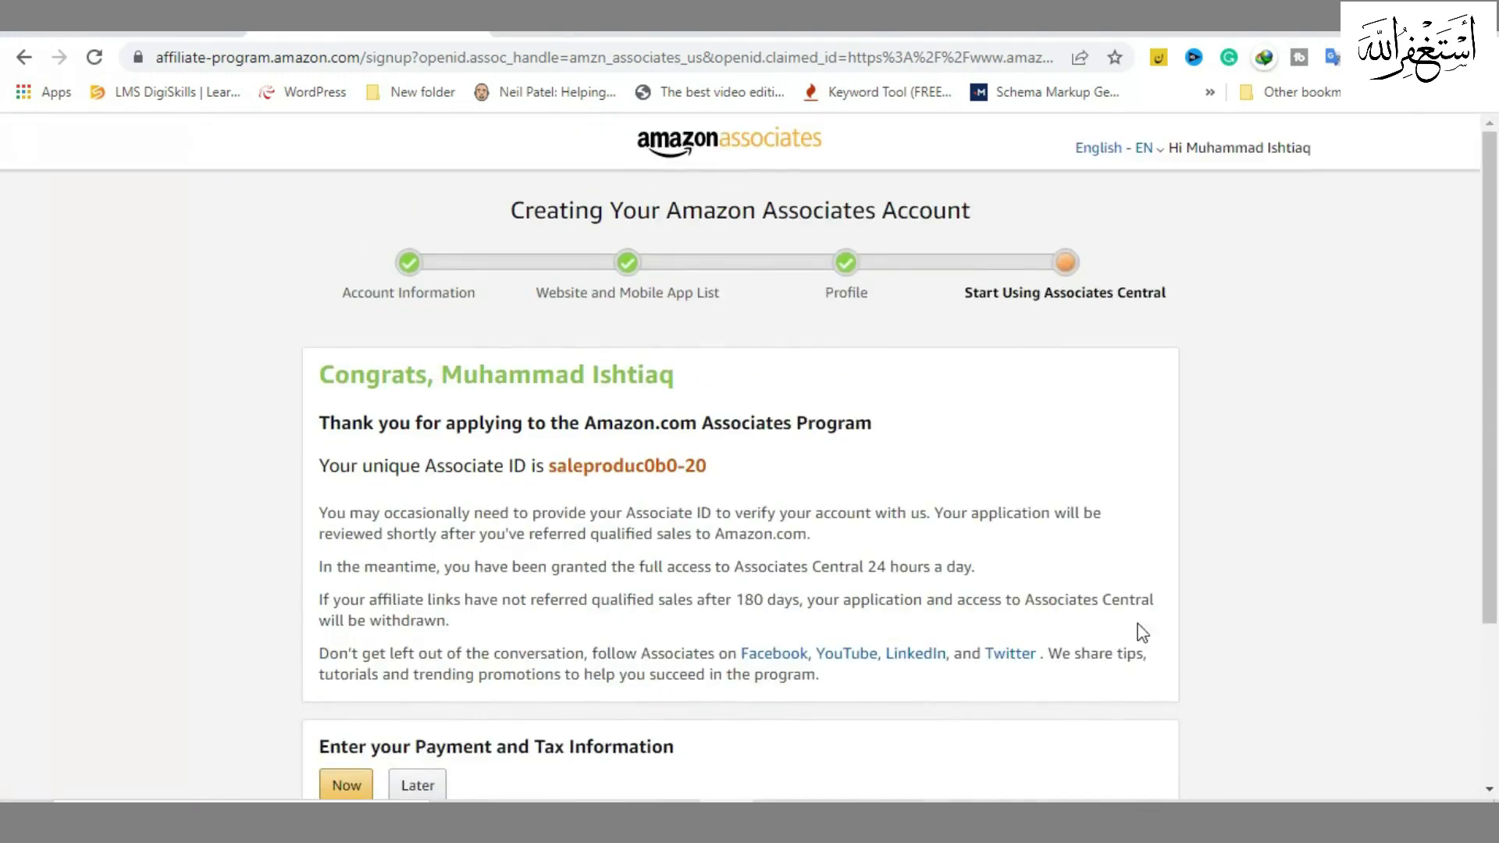
# Choose Later for payment and tax information on the Congrats page
pyautogui.moveTo(1493, 278); pyautogui.dragTo(1495, 378)
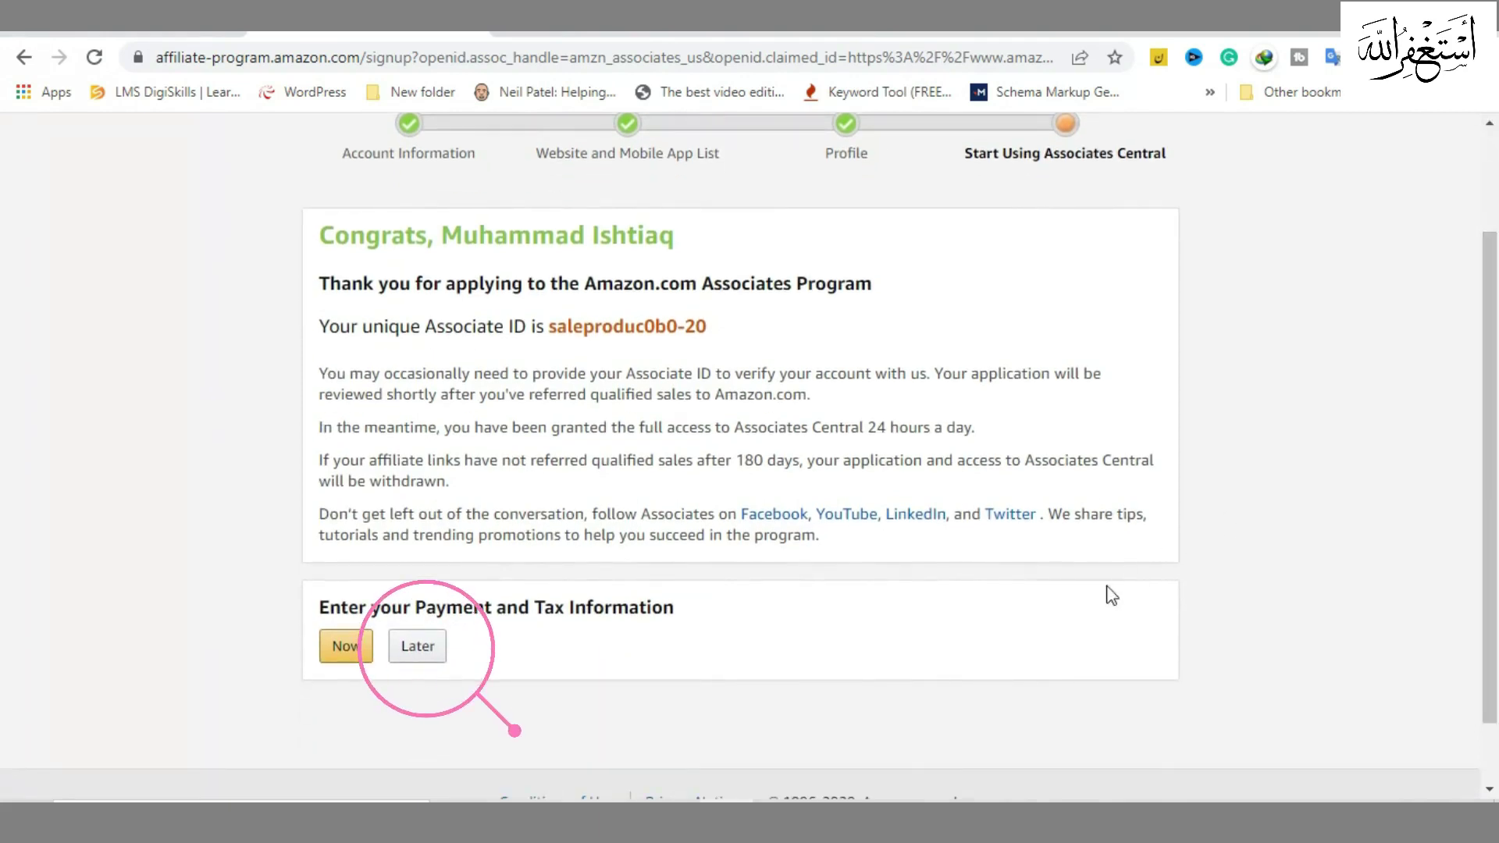
pyautogui.click(418, 646)
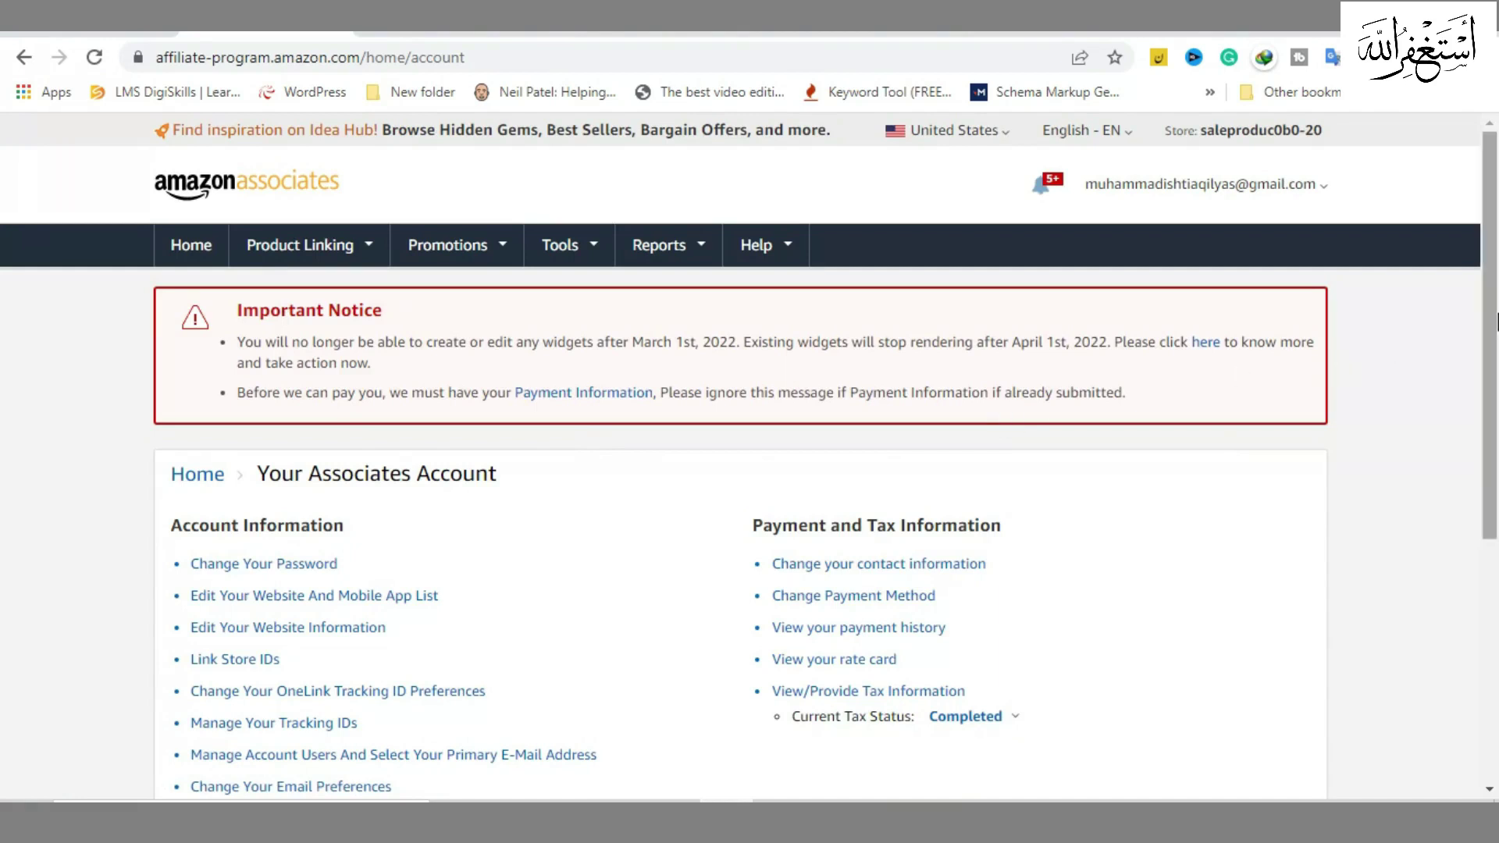
# Go to Product Linking > Product Links to see best-selling products by category
pyautogui.scroll(-2, 1493, 434)
pyautogui.scroll(-2, 1495, 430)
pyautogui.scroll(4, 1495, 422)
pyautogui.scroll(-5, 1496, 406)
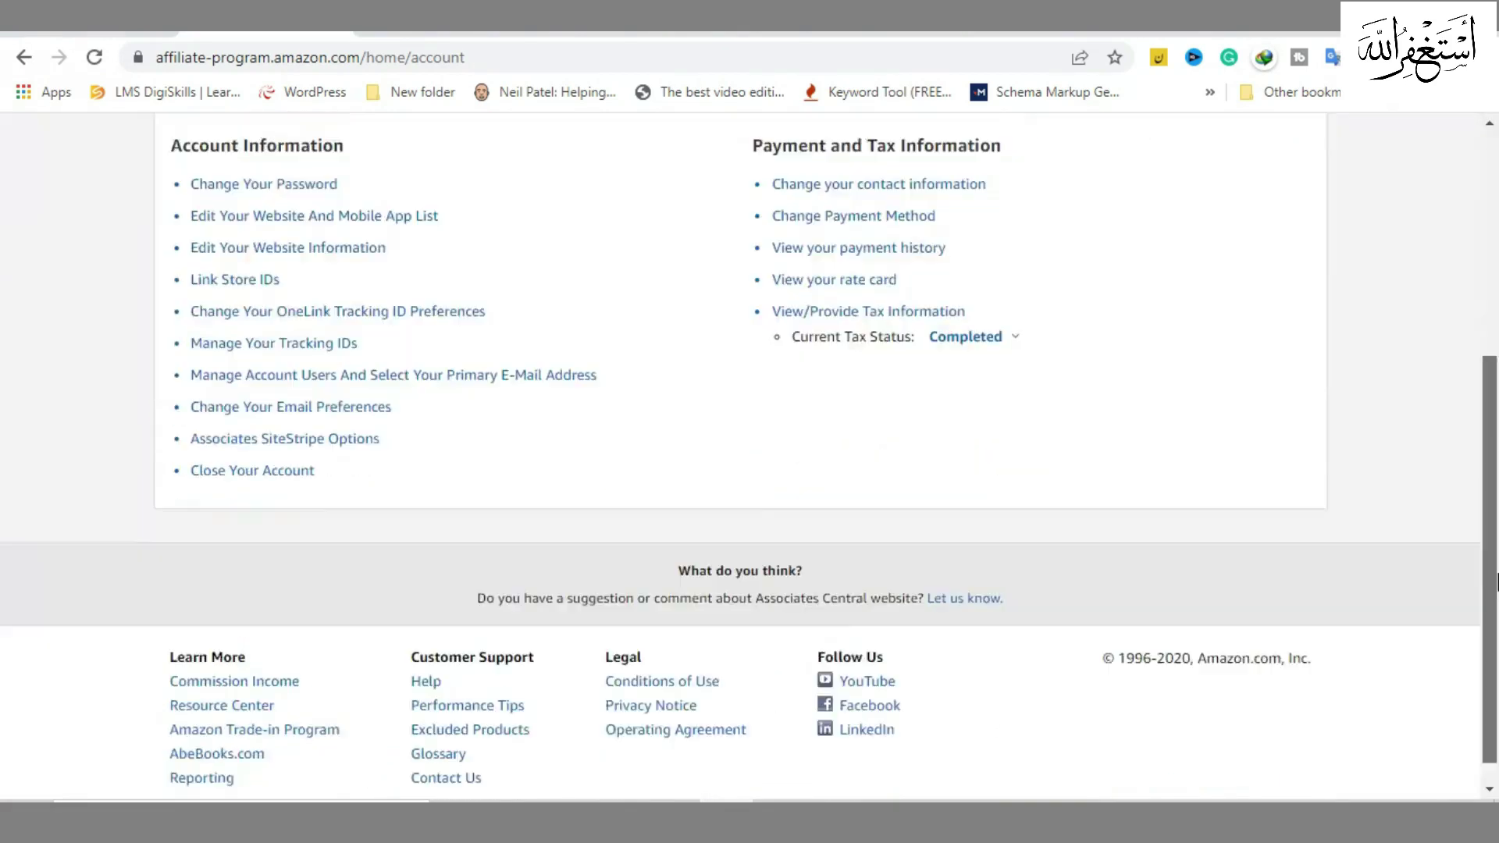
pyautogui.scroll(3, 1495, 394)
pyautogui.scroll(3, 1496, 394)
pyautogui.moveTo(380, 254)
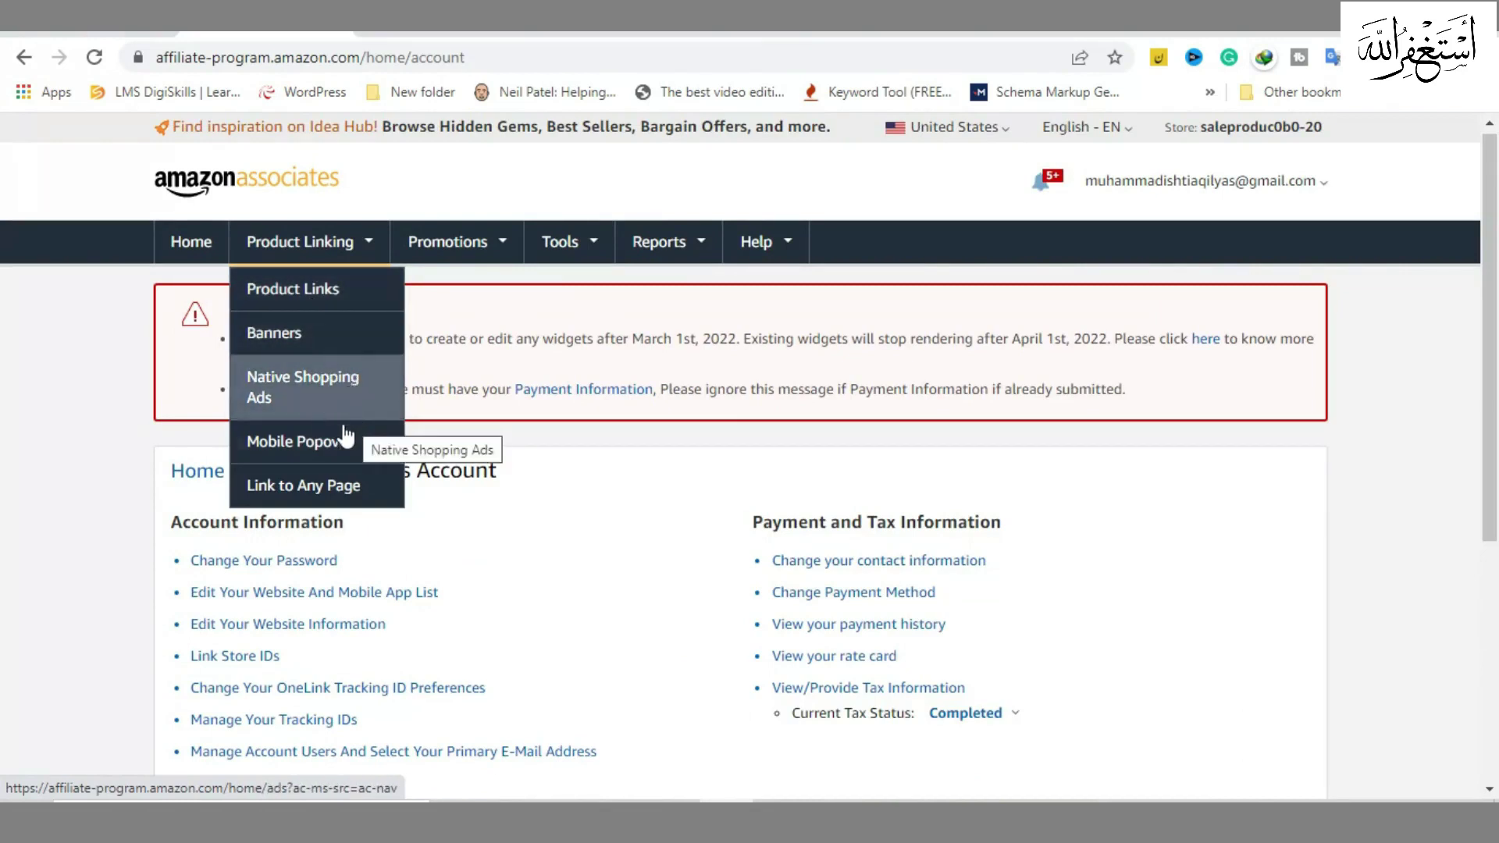
pyautogui.click(345, 299)
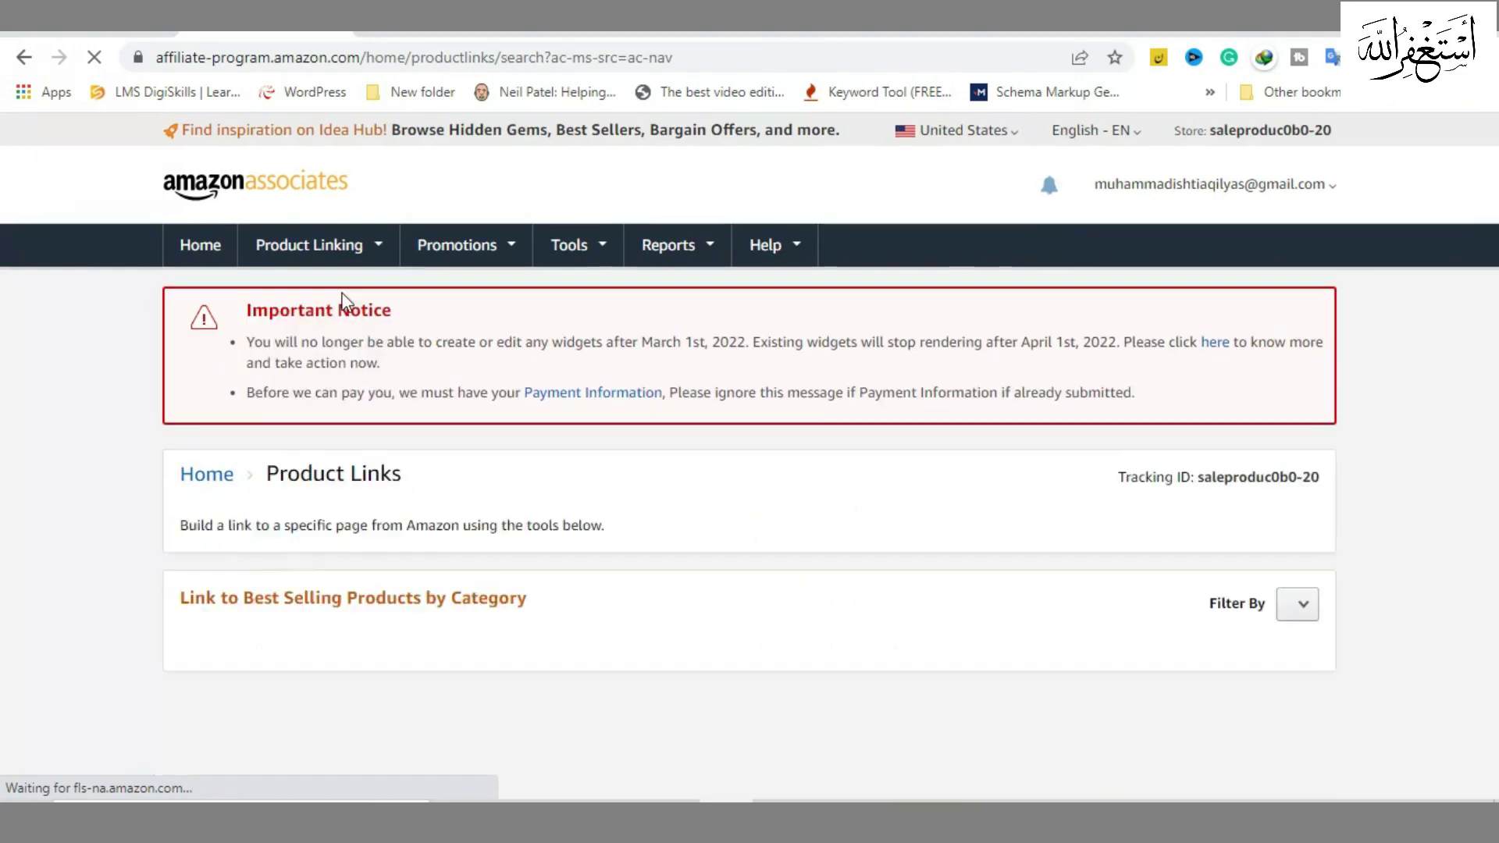
pyautogui.scroll(-3, 1491, 478)
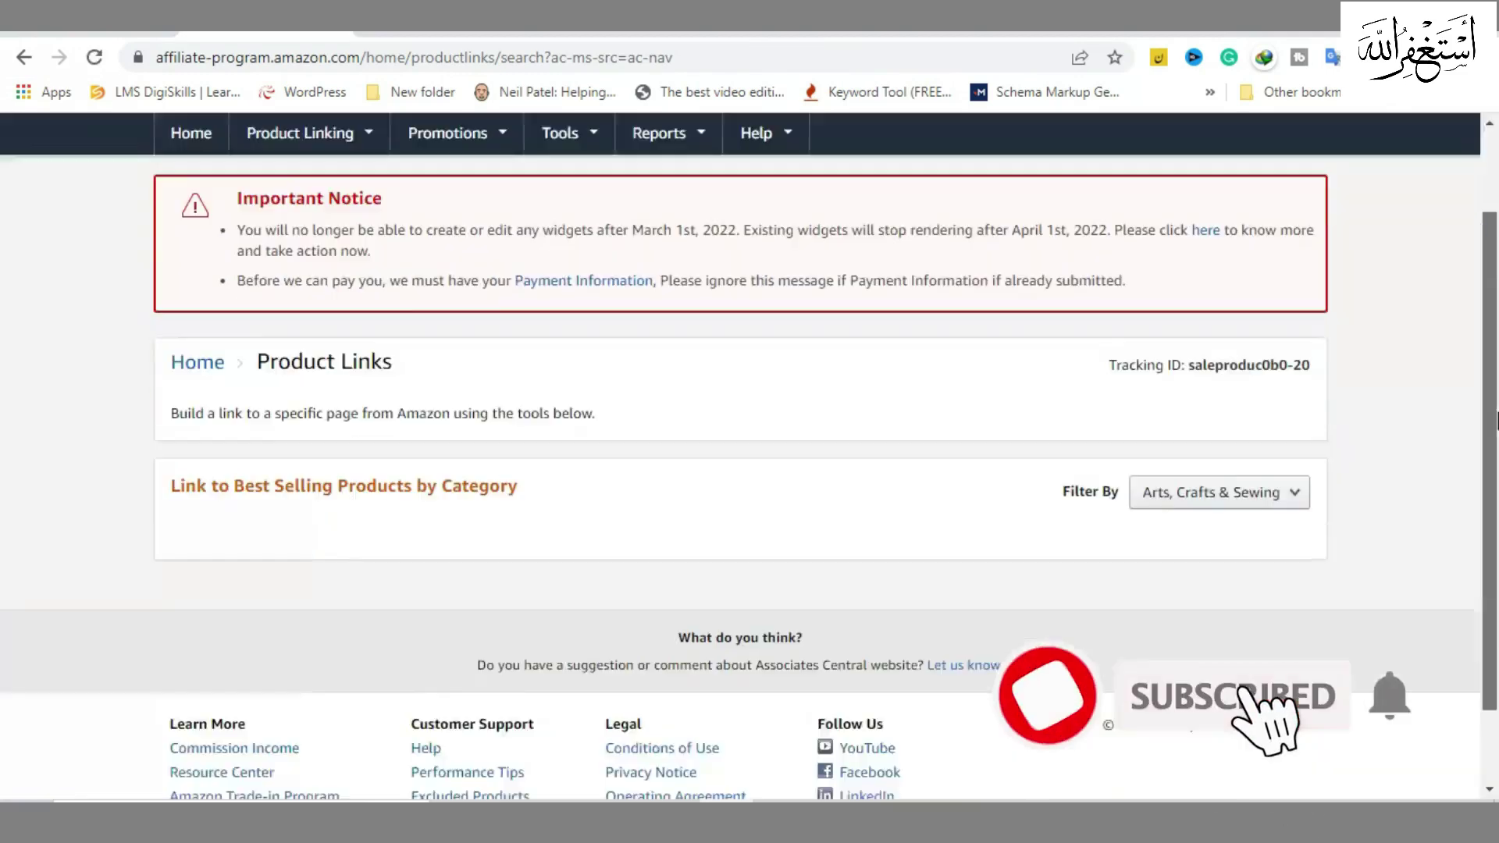